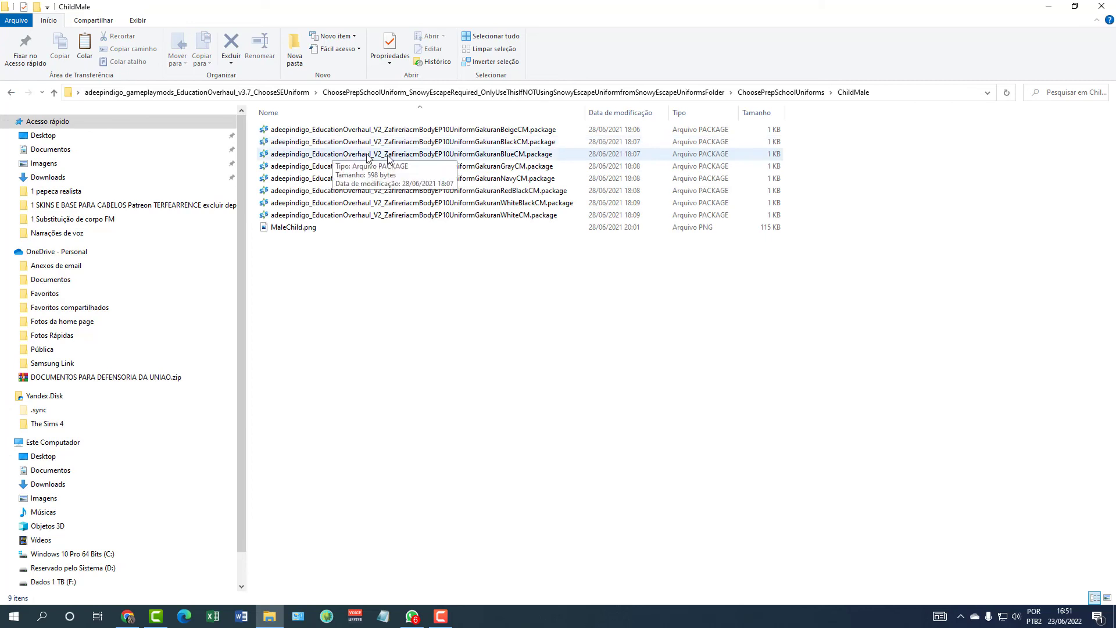
Reopen the ChildMale folder and view MaleChild.png to compare the uniform colours, closing the picture when done.
left_click(13, 93)
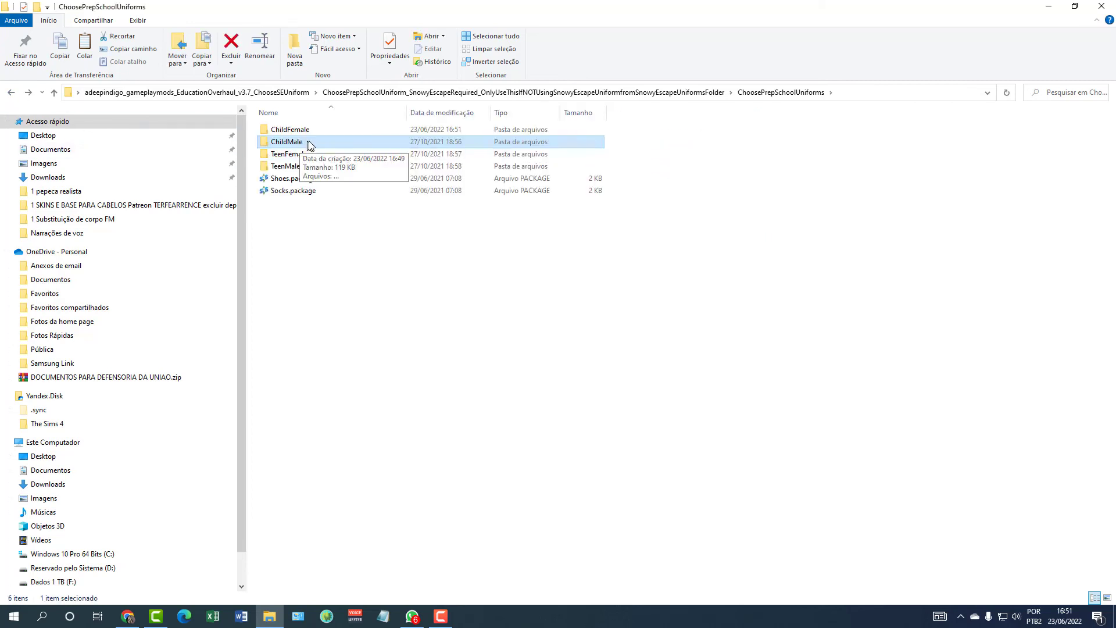
left_click(309, 133)
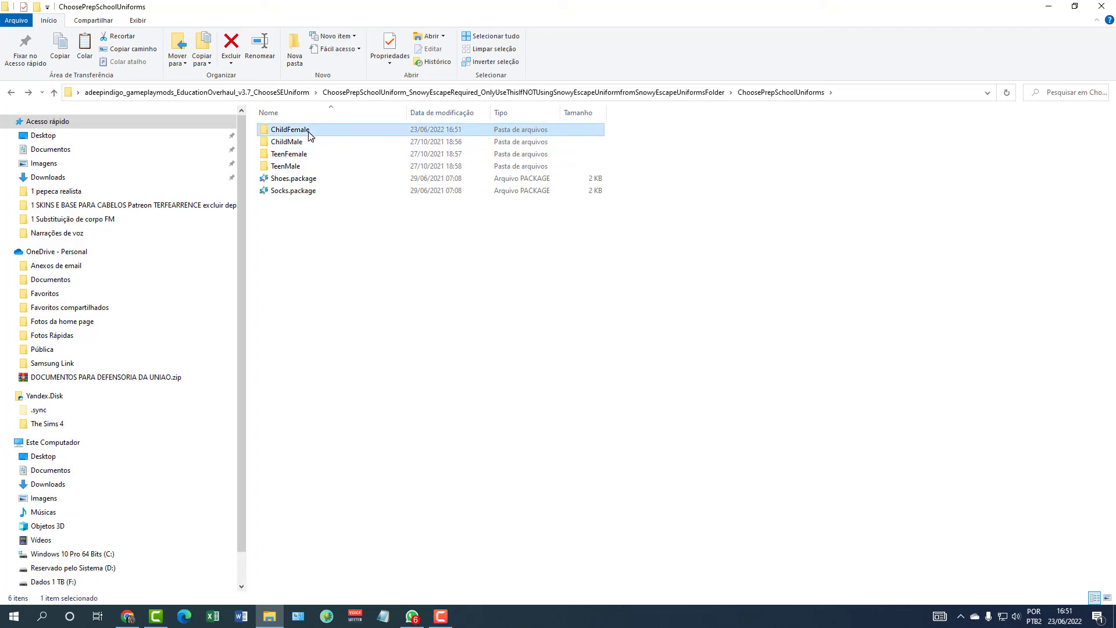
left_click(309, 141)
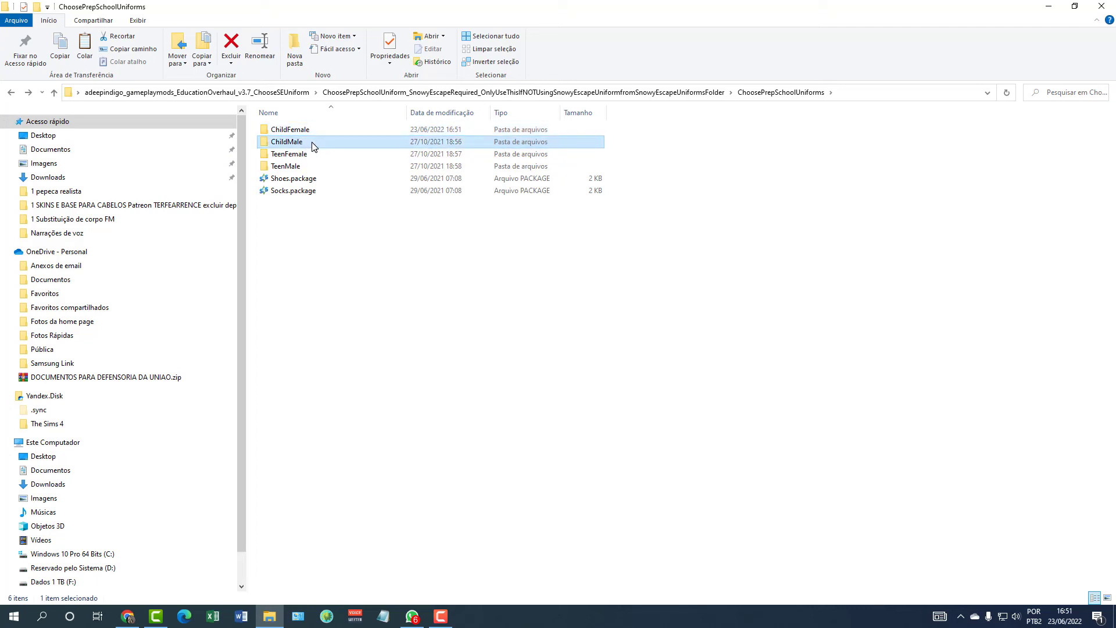
double_click(314, 145)
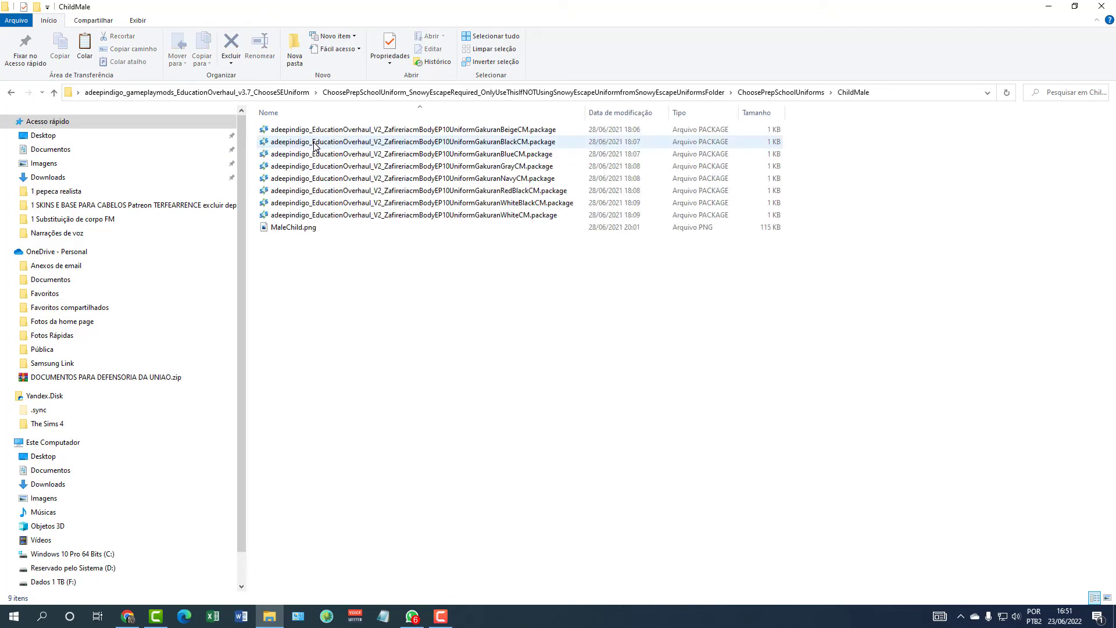
double_click(298, 227)
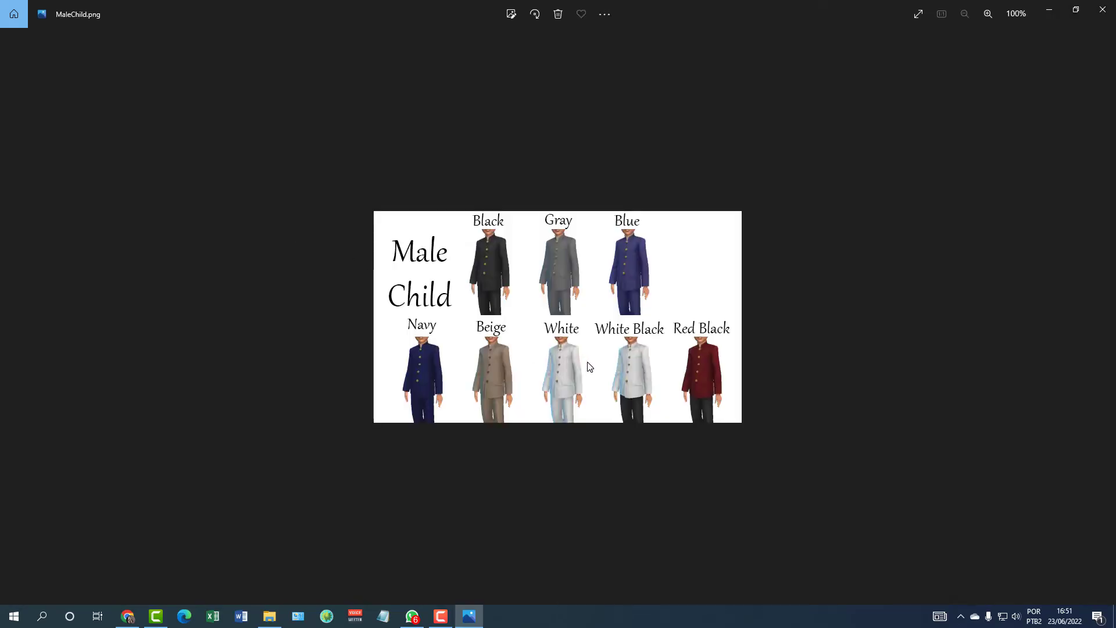
scroll(598, 369, "up", 1, "ctrl")
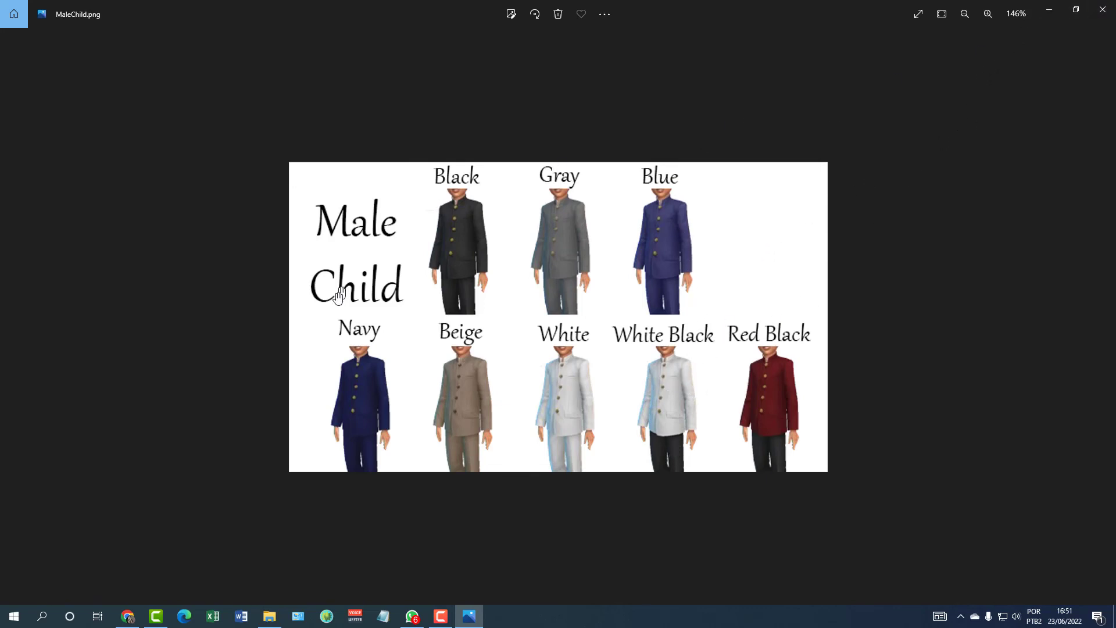
left_click(1100, 12)
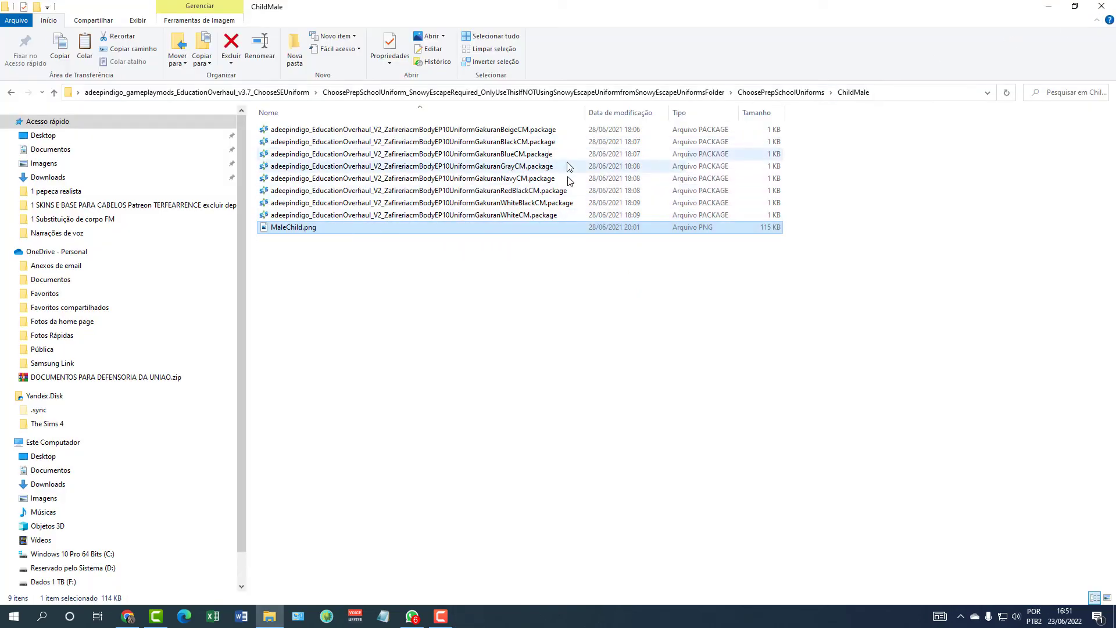
Delete every uniform package in the ChildMale folder except the GakuranWhiteBlackCM one, keeping the preview picture.
left_click(516, 204)
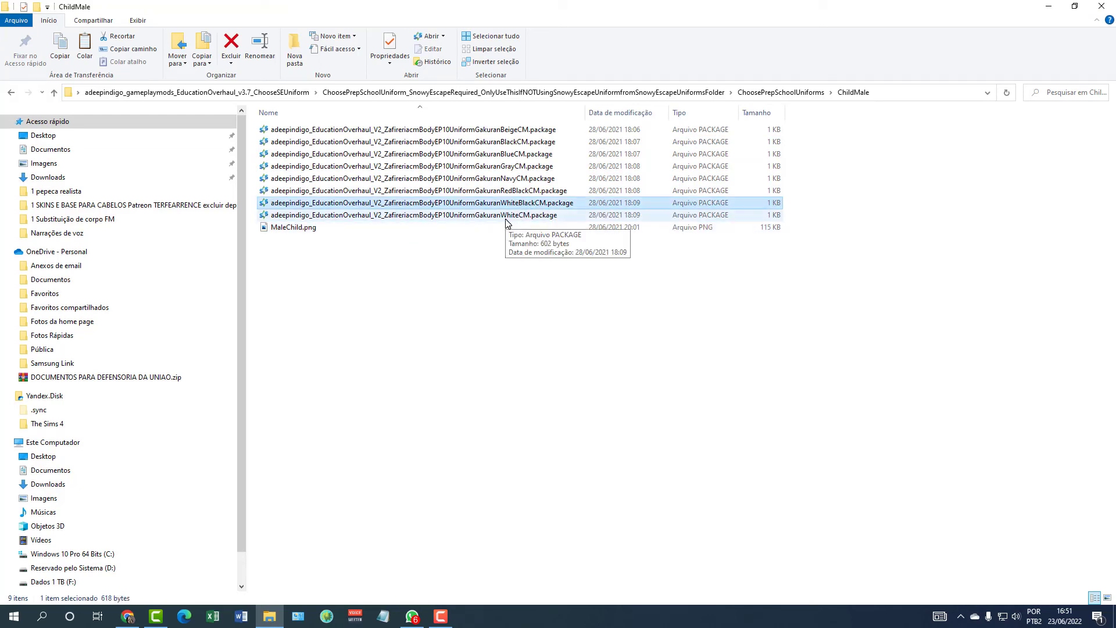
left_click(506, 216)
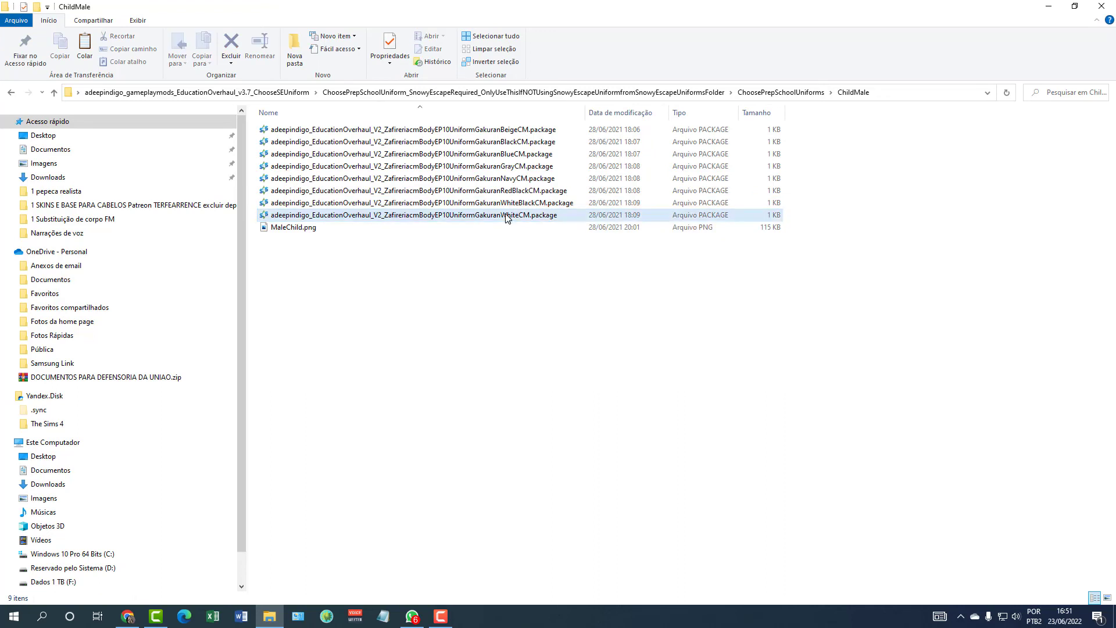
left_click(509, 191, "ctrl")
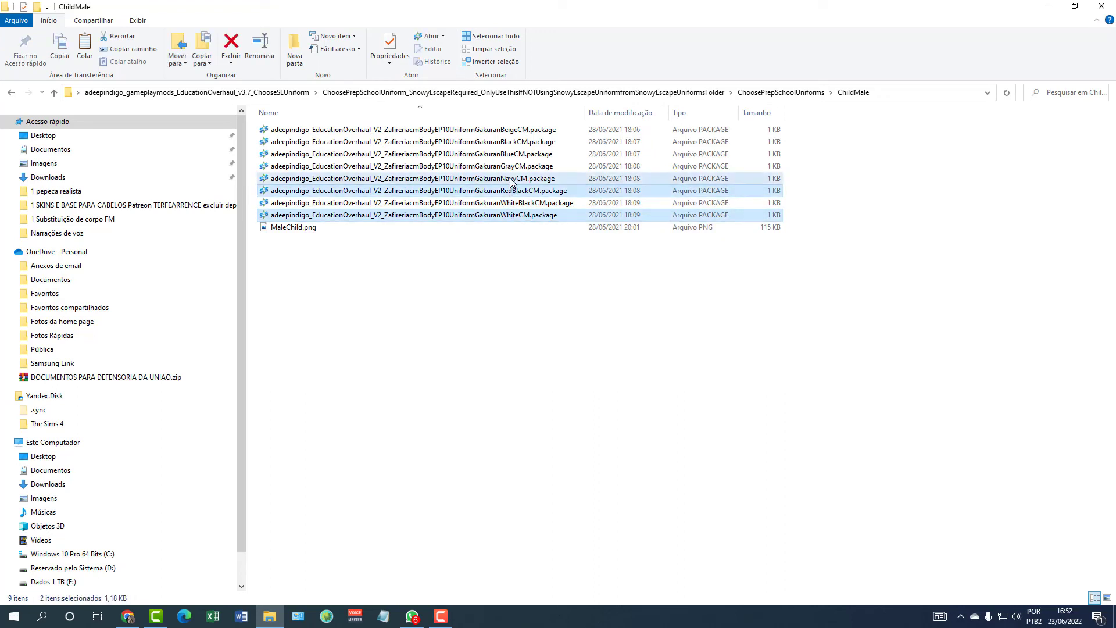
left_click(510, 178, "ctrl")
left_click(512, 167, "ctrl")
left_click(513, 154, "ctrl")
left_click(513, 141, "ctrl")
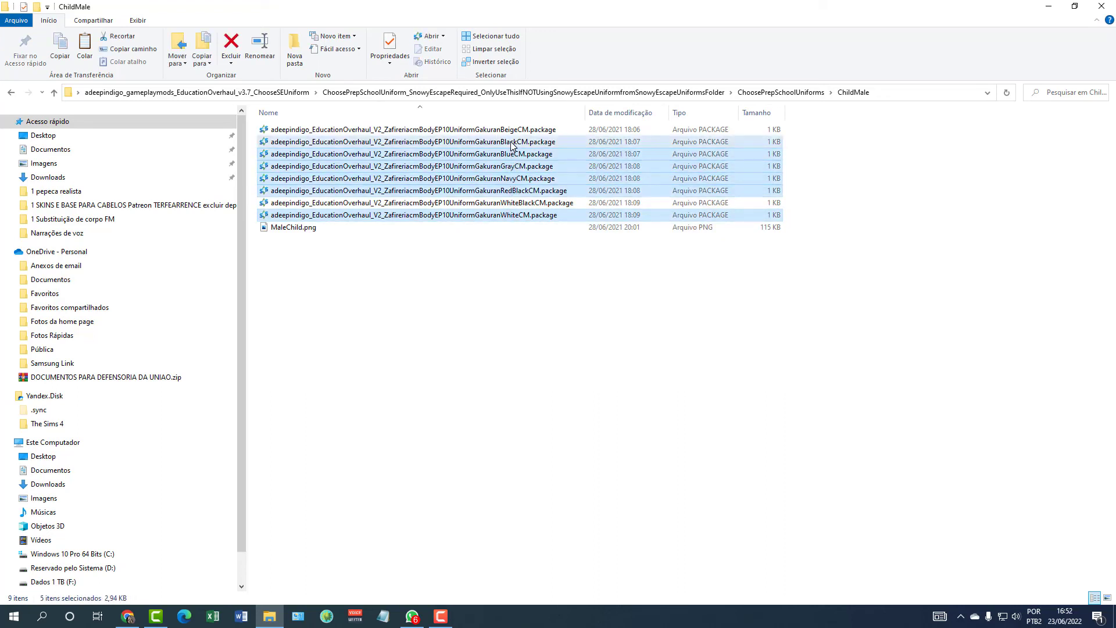
left_click(515, 130, "ctrl")
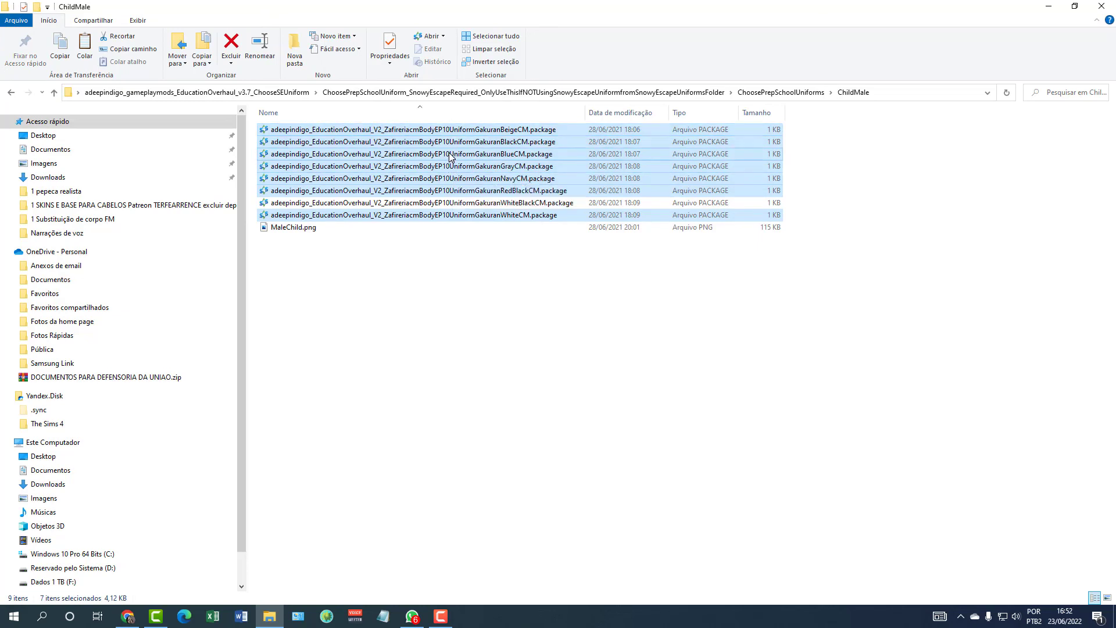
right_click(451, 157)
left_click(480, 404)
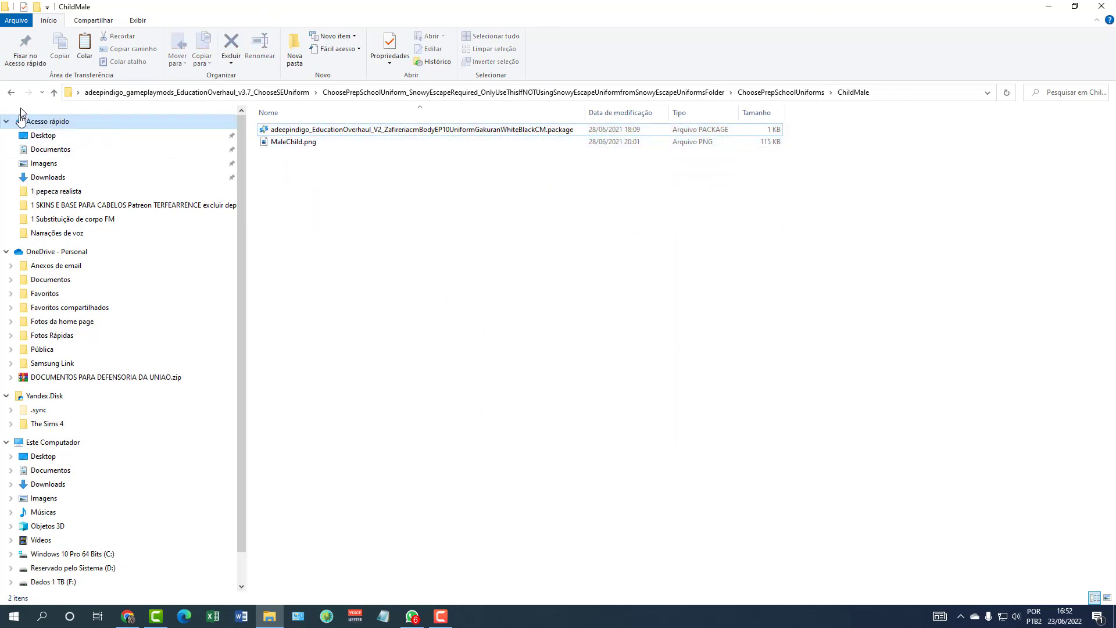
Delete every uniform package in the TeenFemale folder except UniformSchoolWhiteF, keeping the preview picture.
left_click(11, 92)
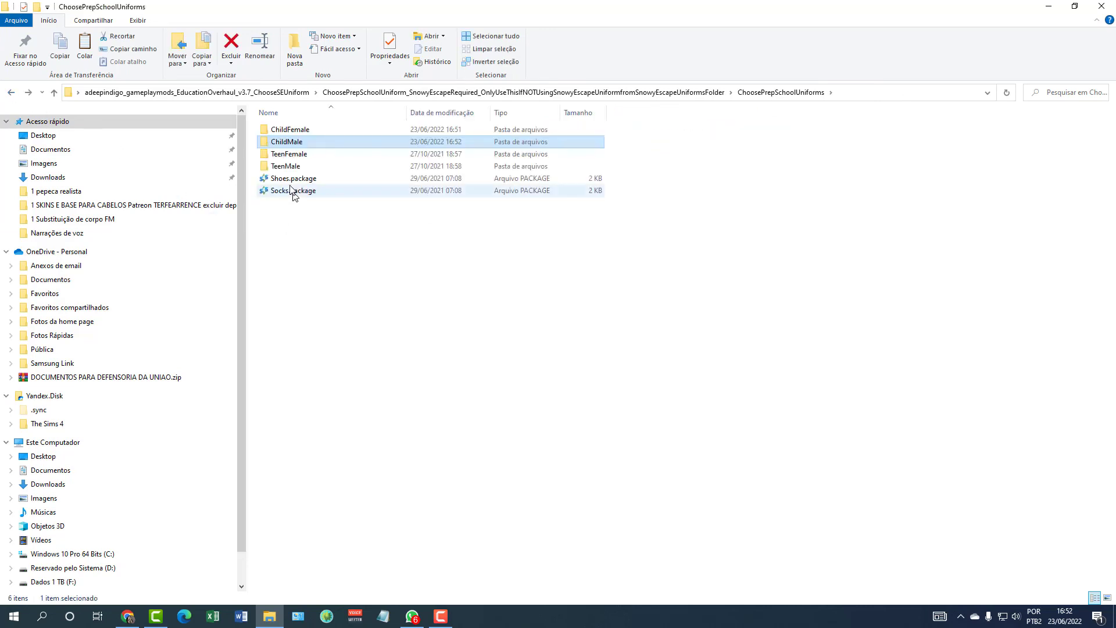
double_click(298, 155)
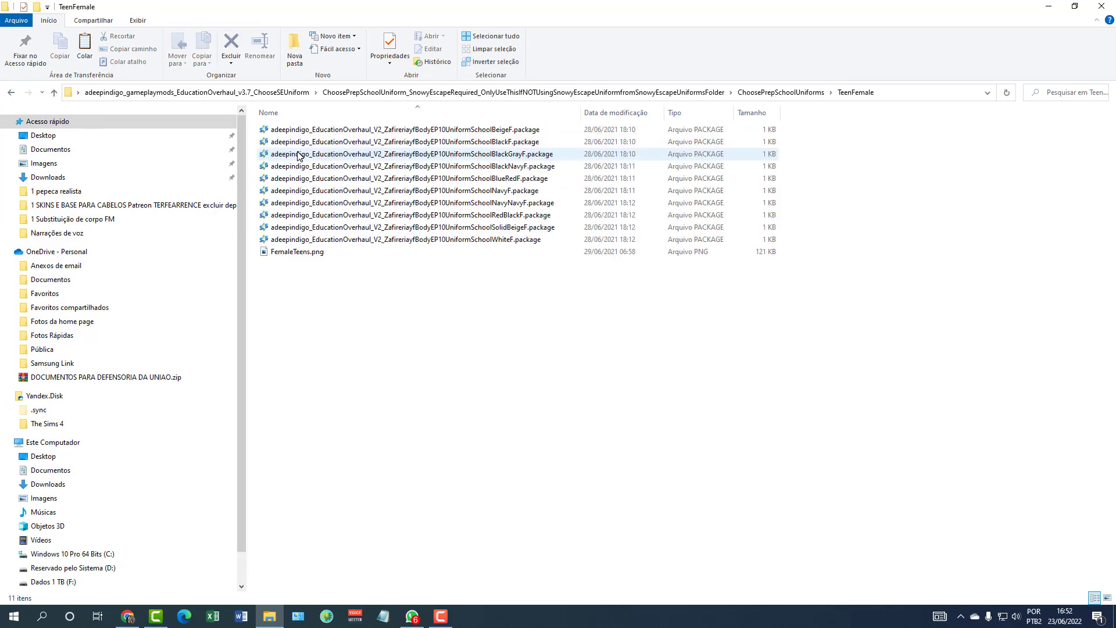
left_click(488, 239)
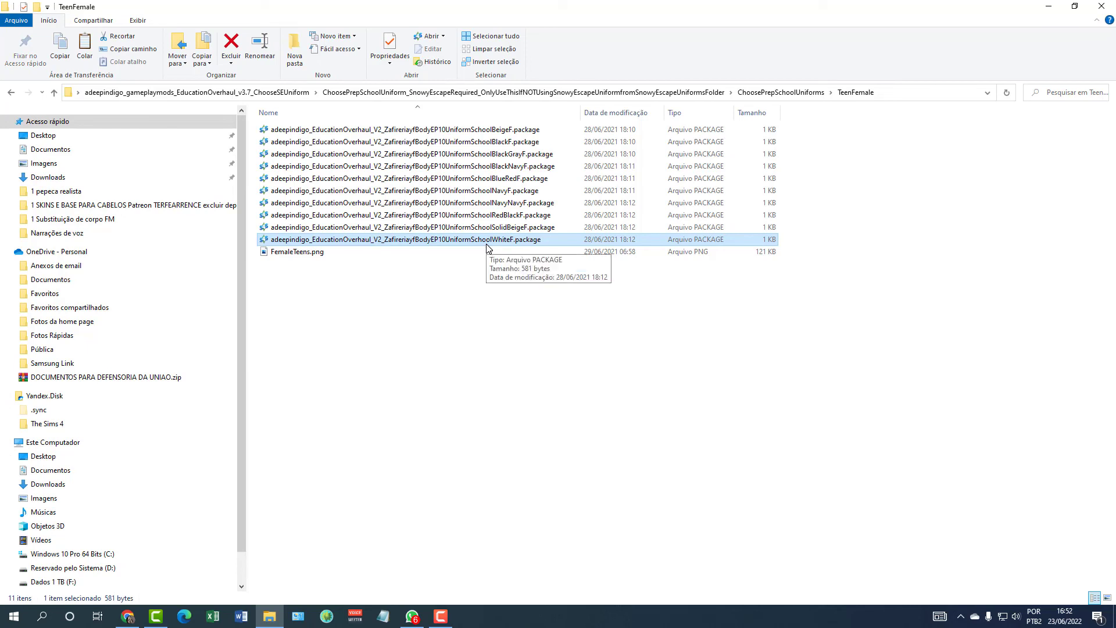
left_click(491, 144)
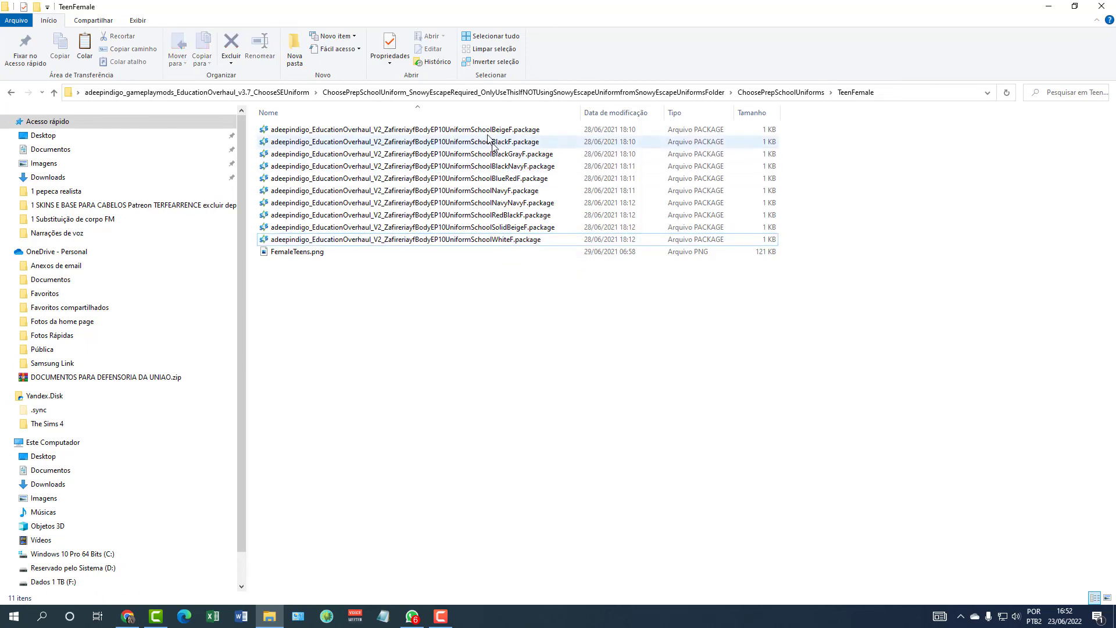
left_click(488, 130)
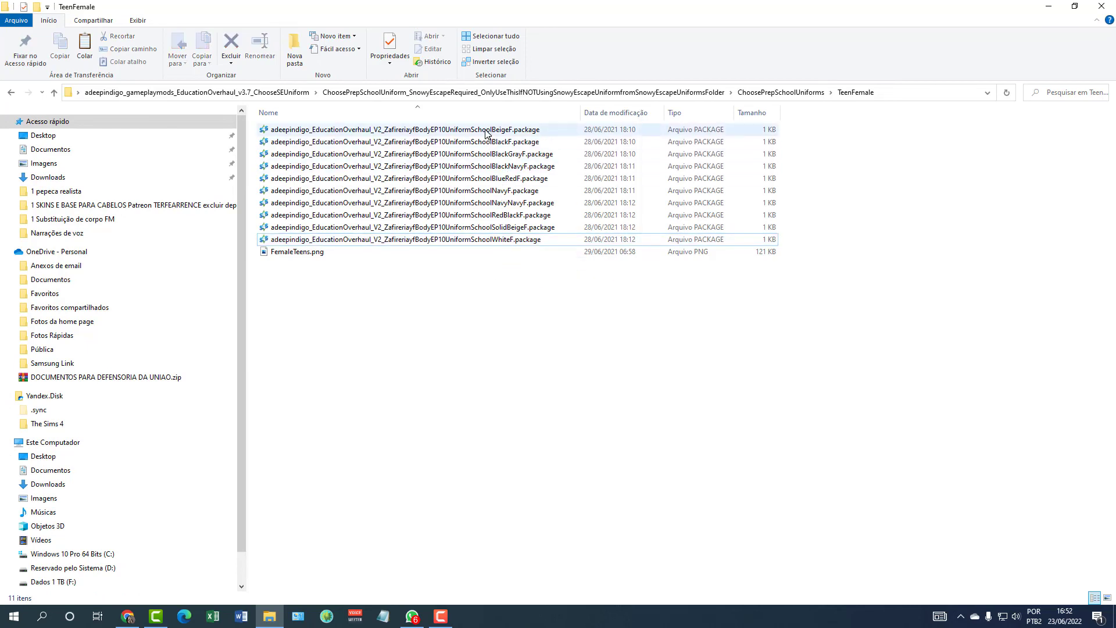
left_click(485, 178, "shift")
left_click(485, 192, "shift")
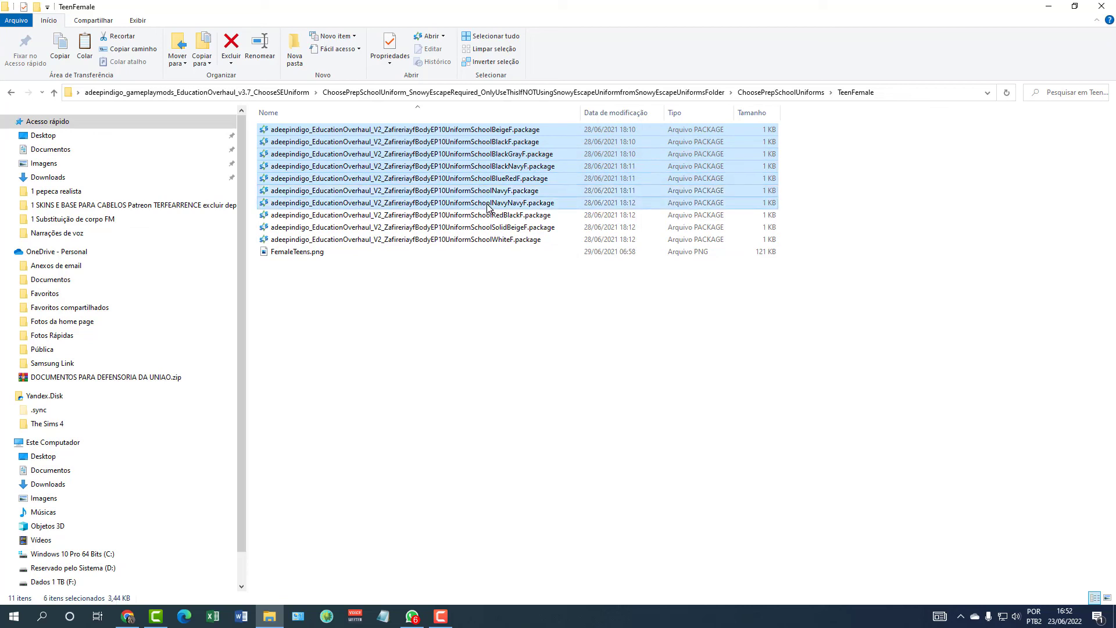
left_click(488, 215, "shift")
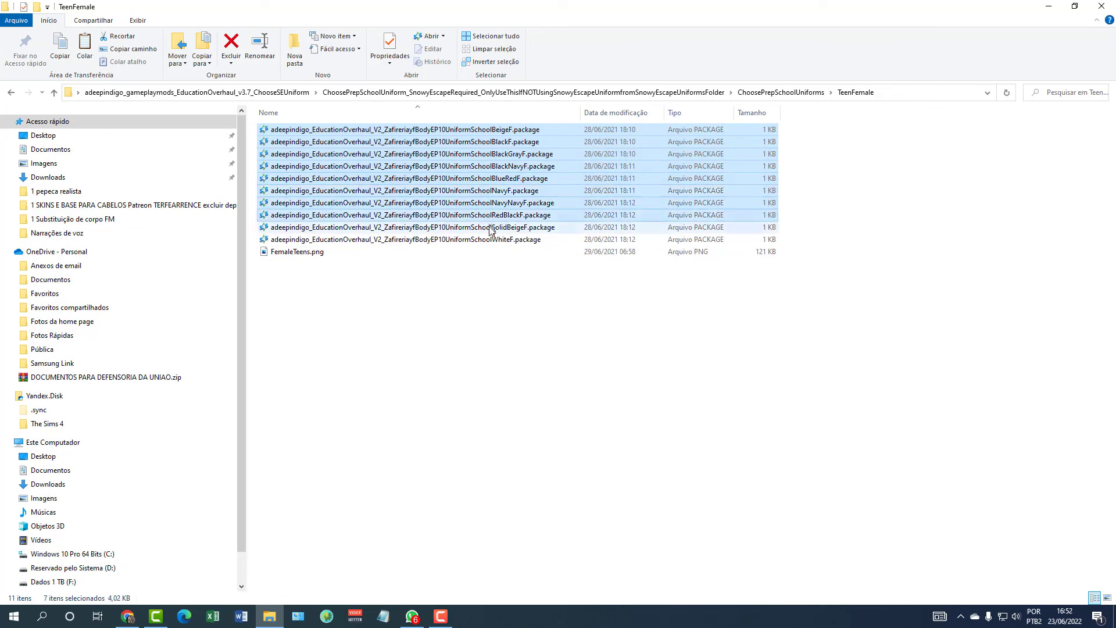
left_click(488, 228, "shift")
right_click(467, 170)
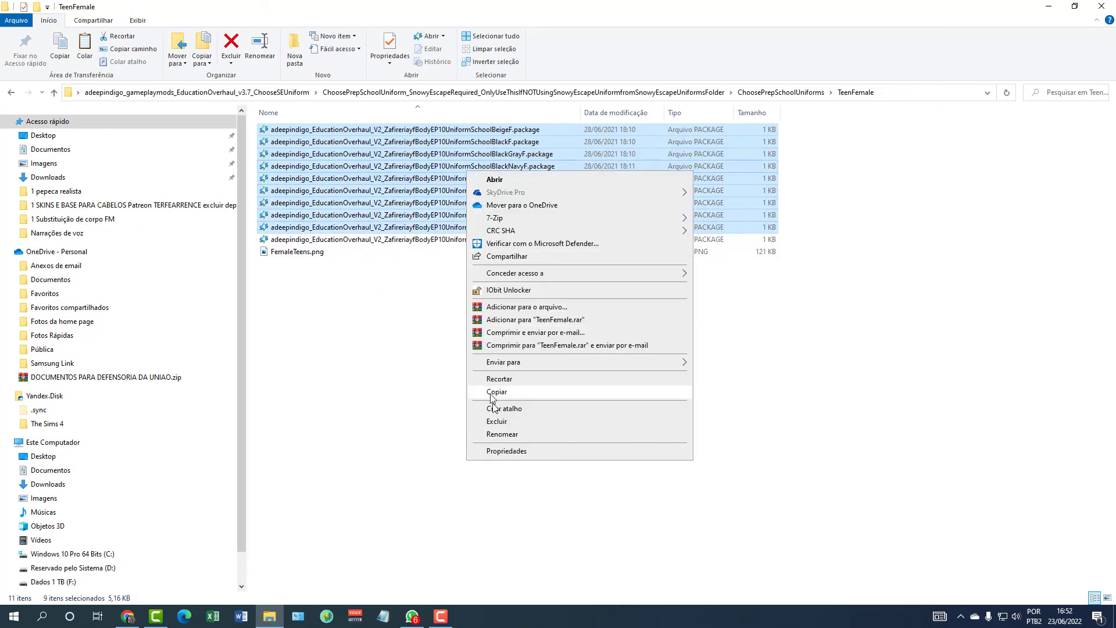
left_click(499, 422)
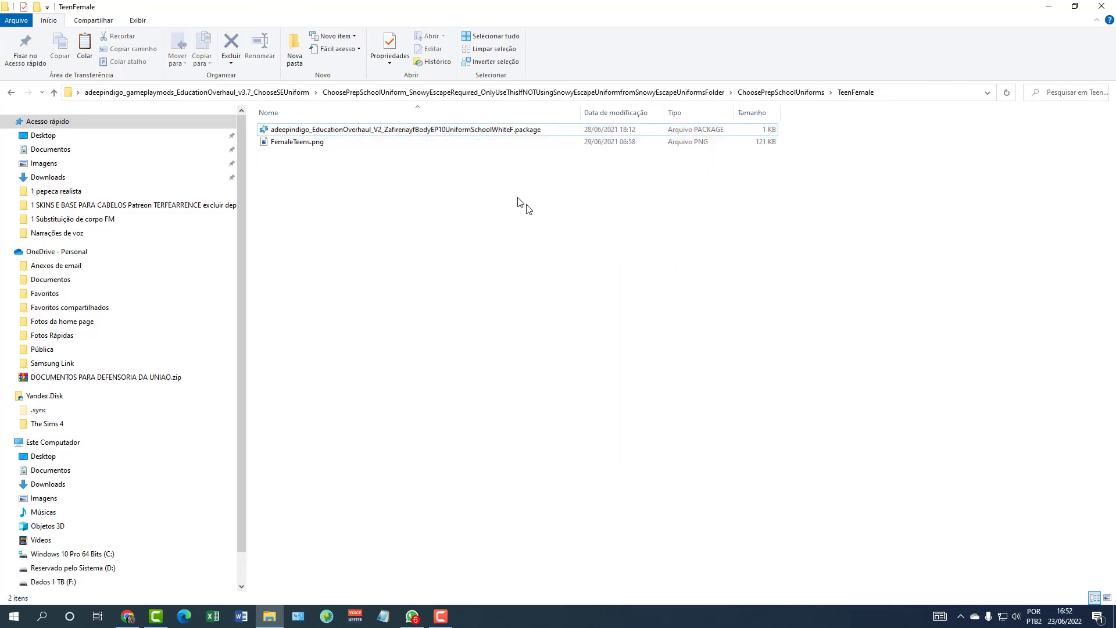
Delete every uniform package in the TeenMale folder except the GakuranWhiteBlackM one, keeping the preview picture.
left_click(11, 91)
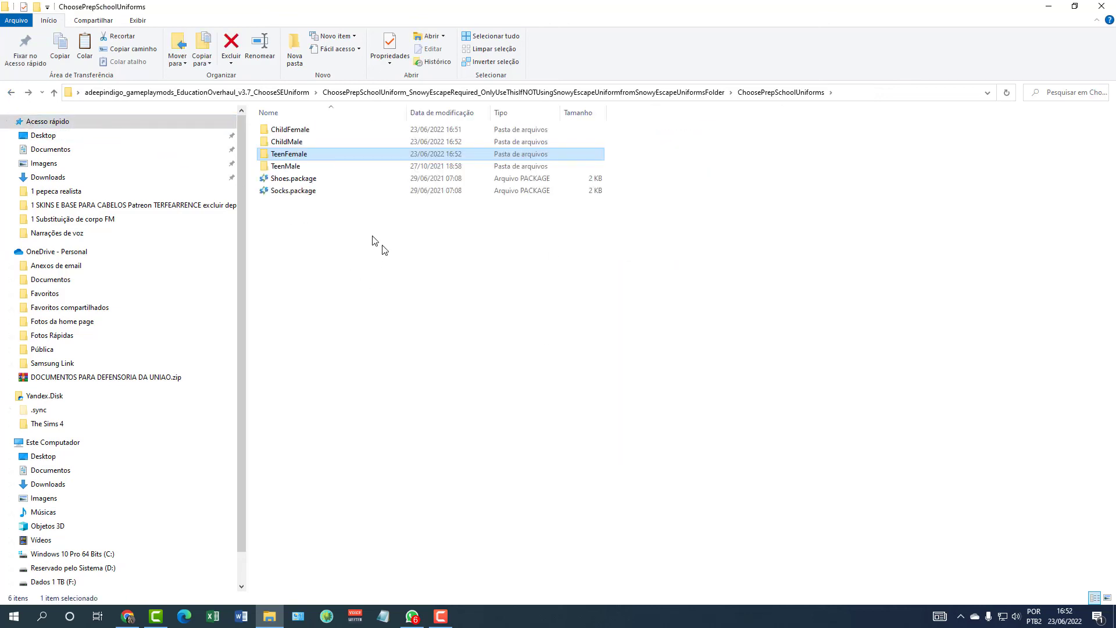
left_click(302, 168)
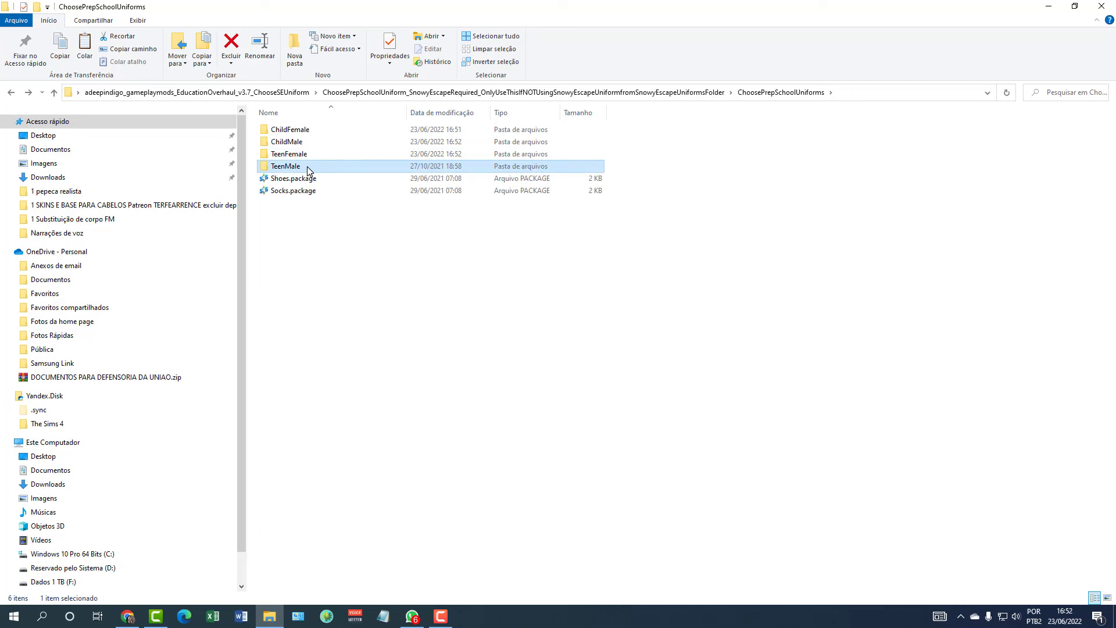
left_click(335, 176)
double_click(336, 167)
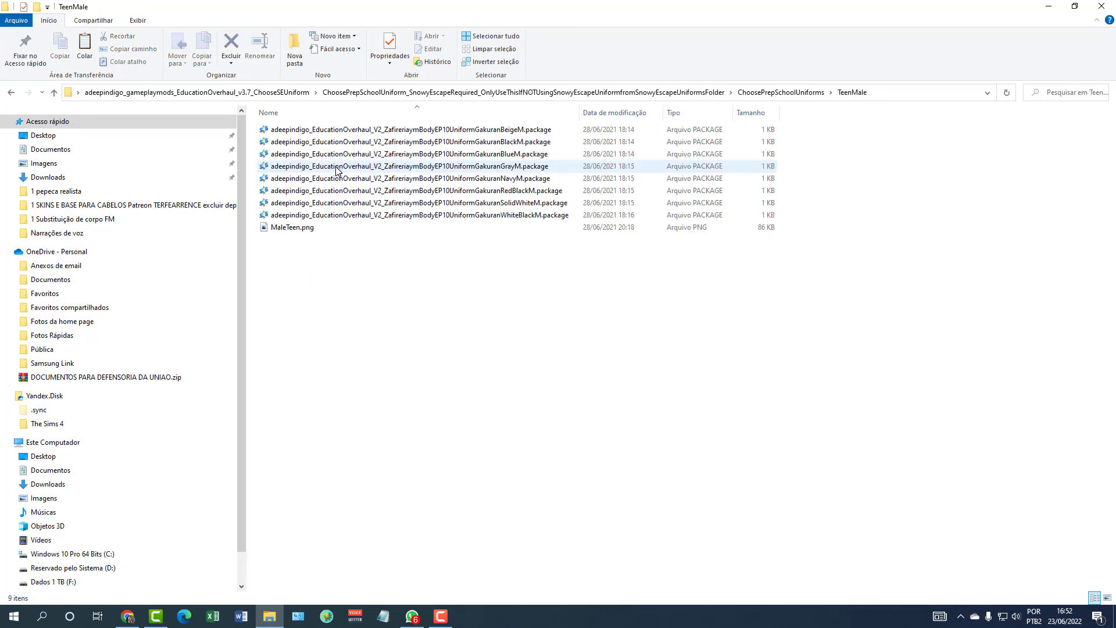
left_click(525, 219)
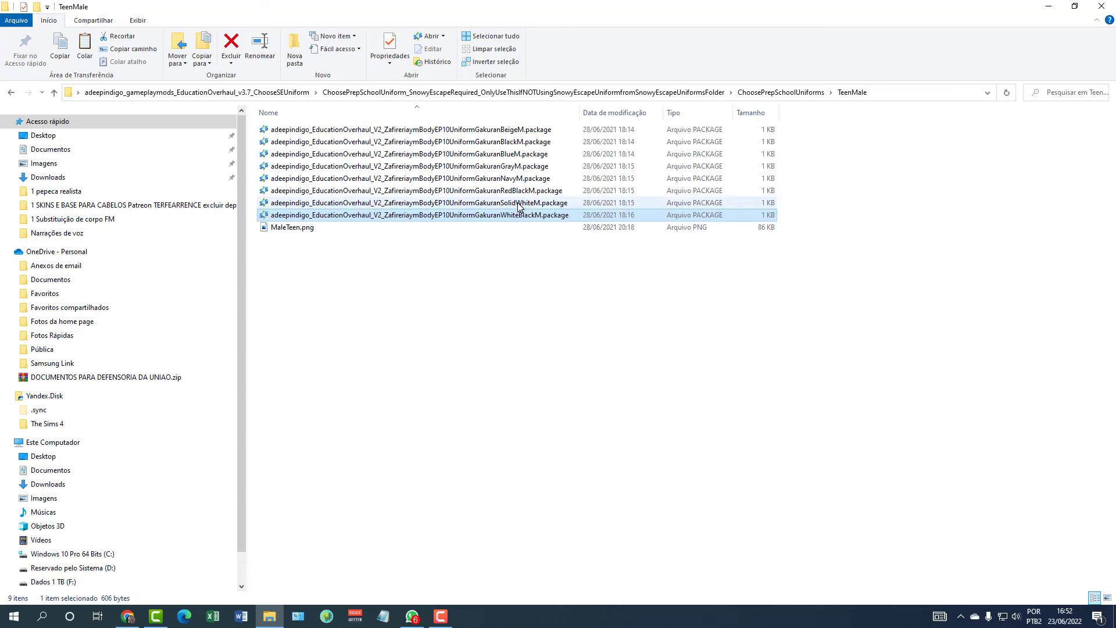
left_click(518, 203)
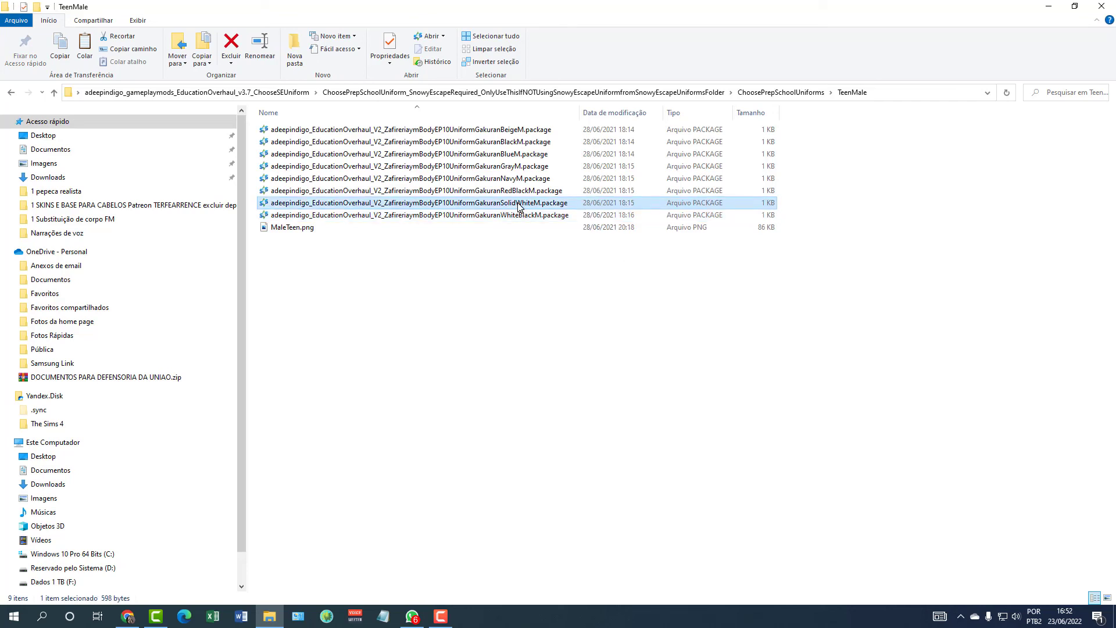
left_click_drag(518, 205, 503, 127)
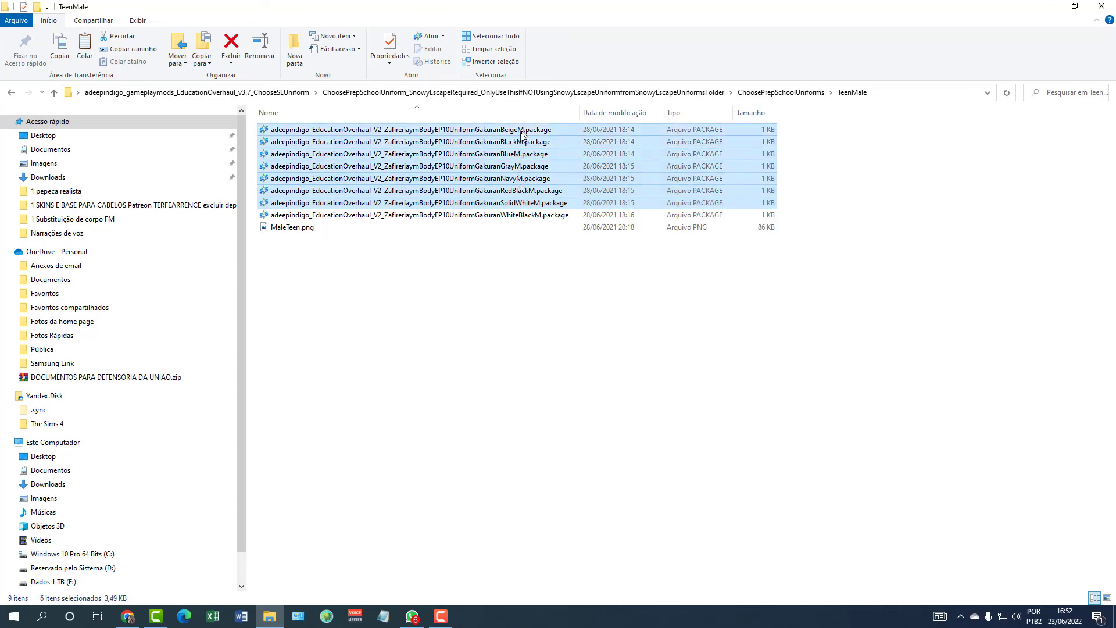
right_click(493, 149)
left_click(525, 400)
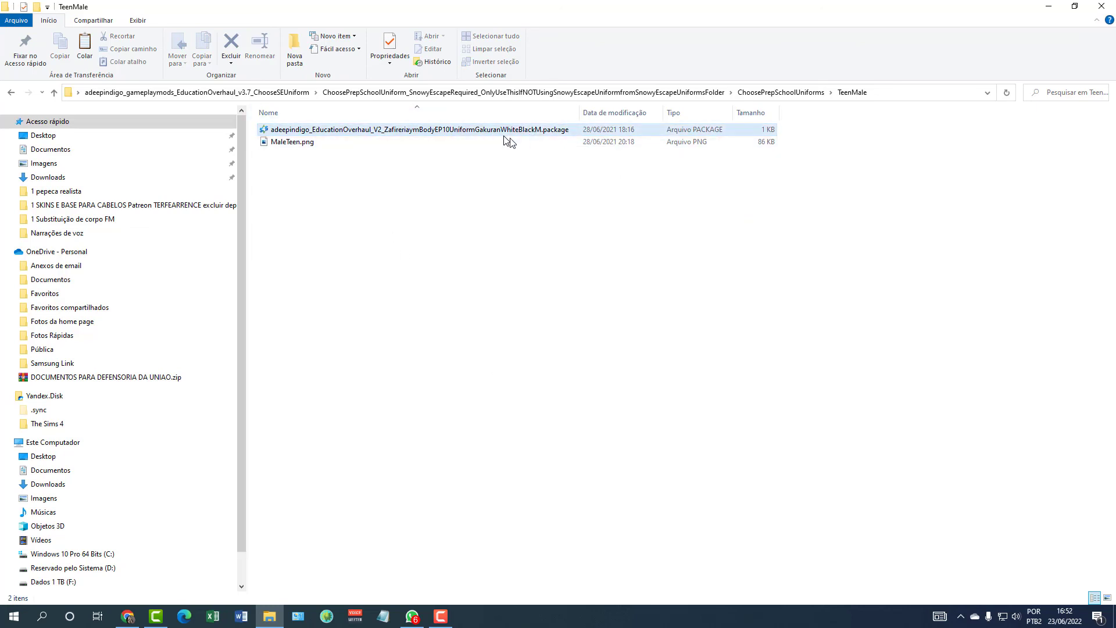
Copy all folders and packages in ChoosePrepSchoolUniforms and return to the parent folder.
left_click(11, 92)
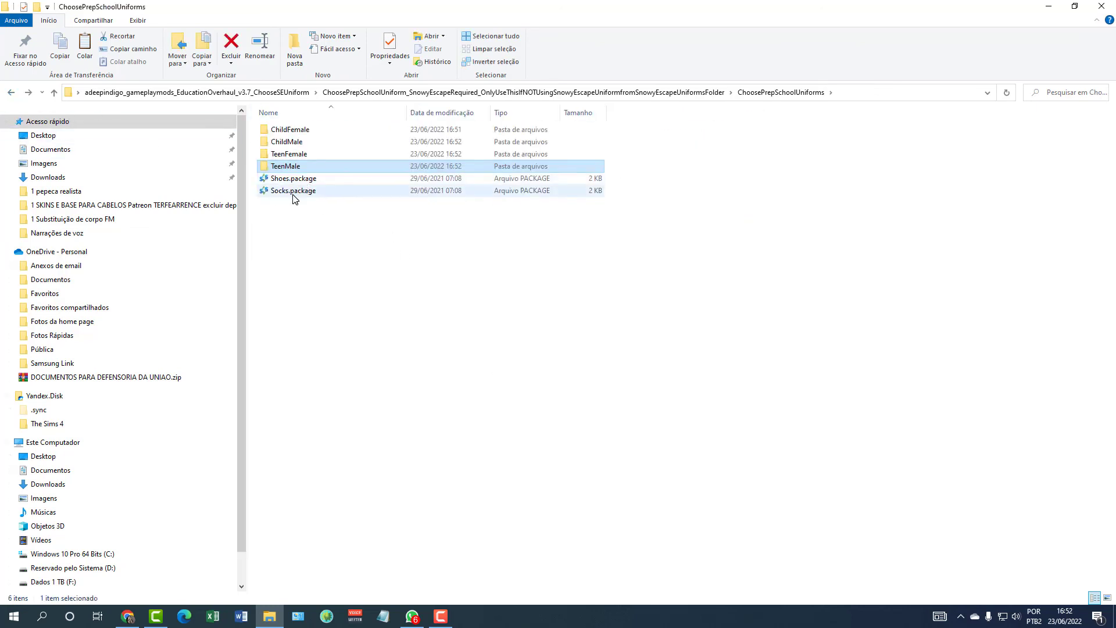
left_click(324, 267)
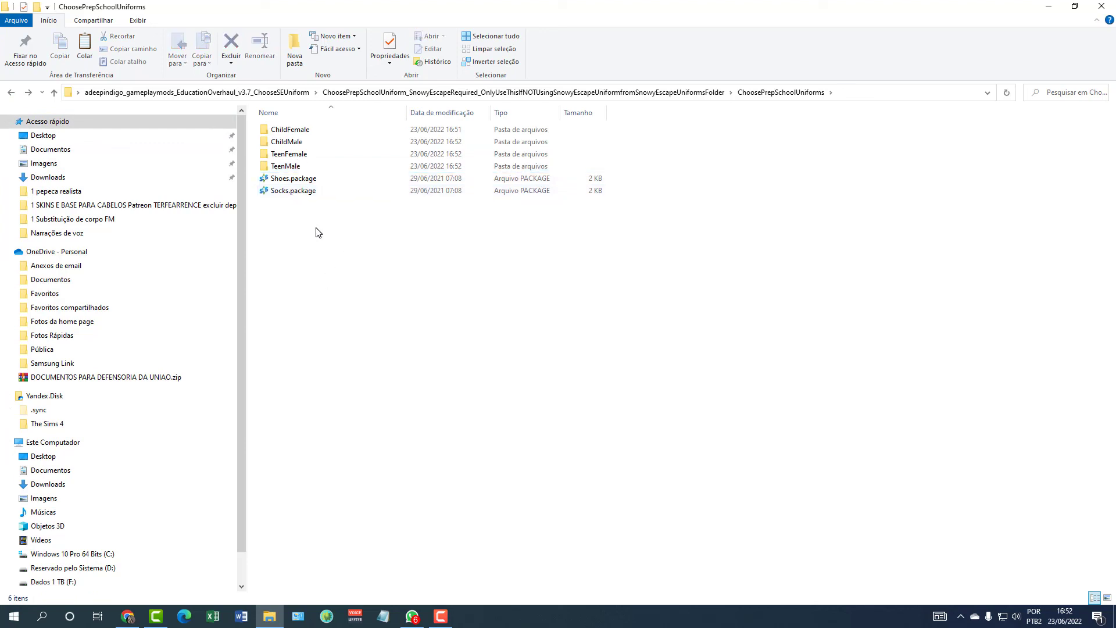
left_click(291, 158)
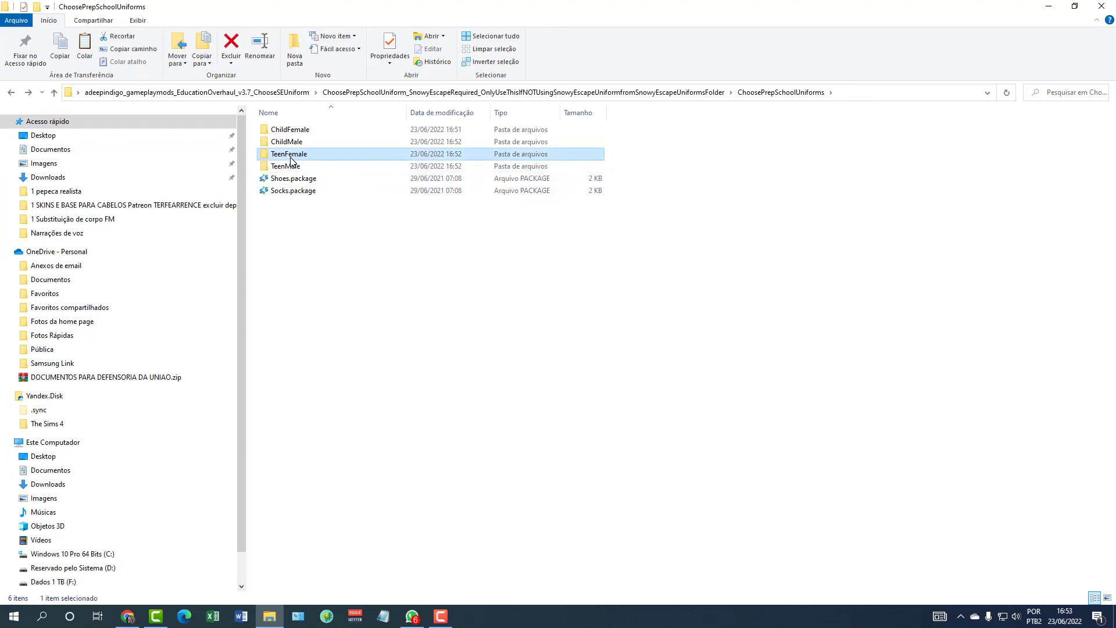
key("ctrl+a")
right_click(290, 158)
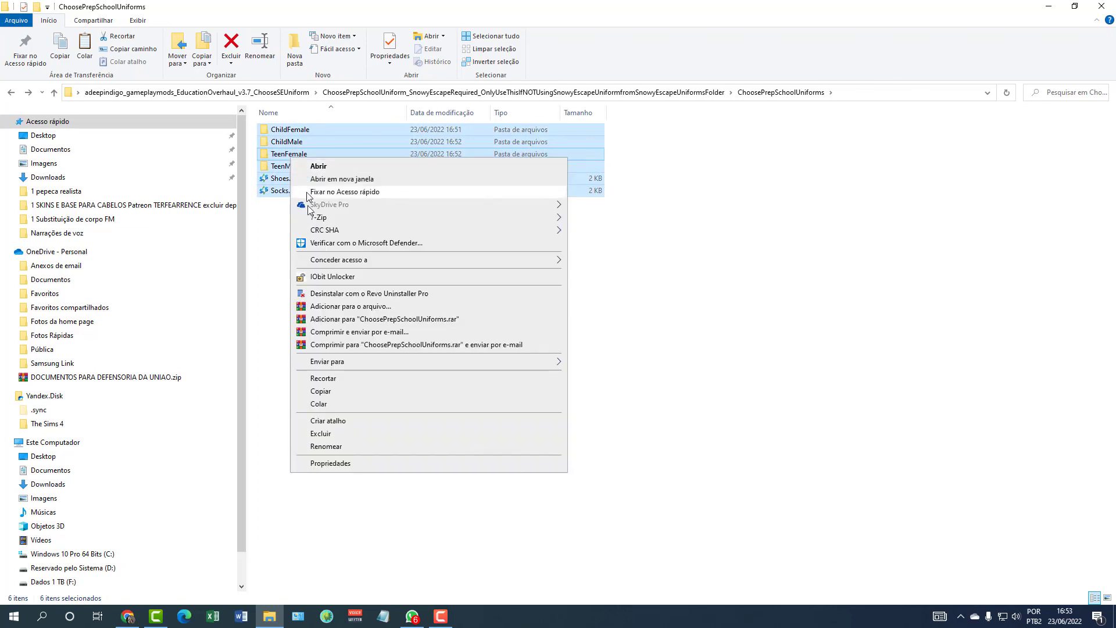
left_click(336, 393)
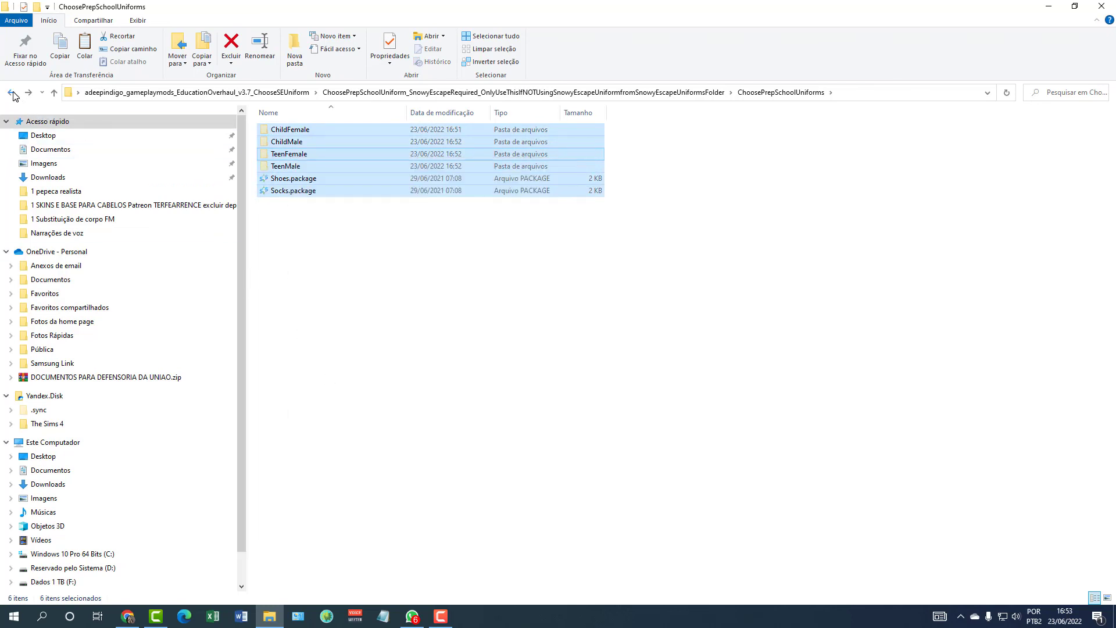
key("alt+Up")
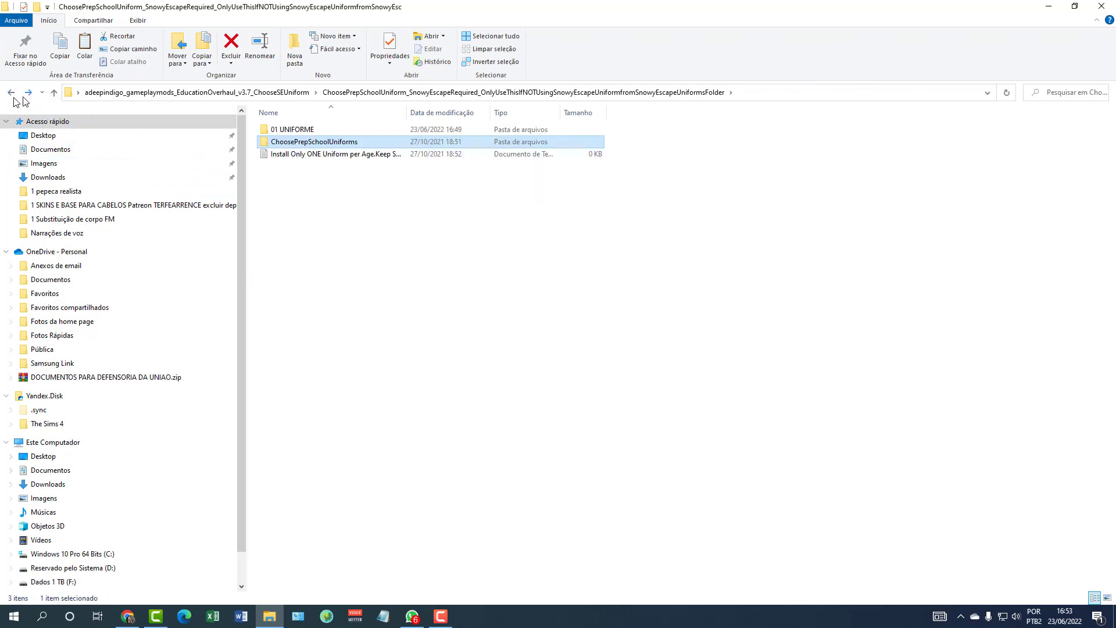
Paste the copied uniform folders and the Shoes and Socks packages into the main adeepindigo_gameplaymods_EducationOverhaul_v3.7_ChooseSEUniform folder.
left_click(11, 95)
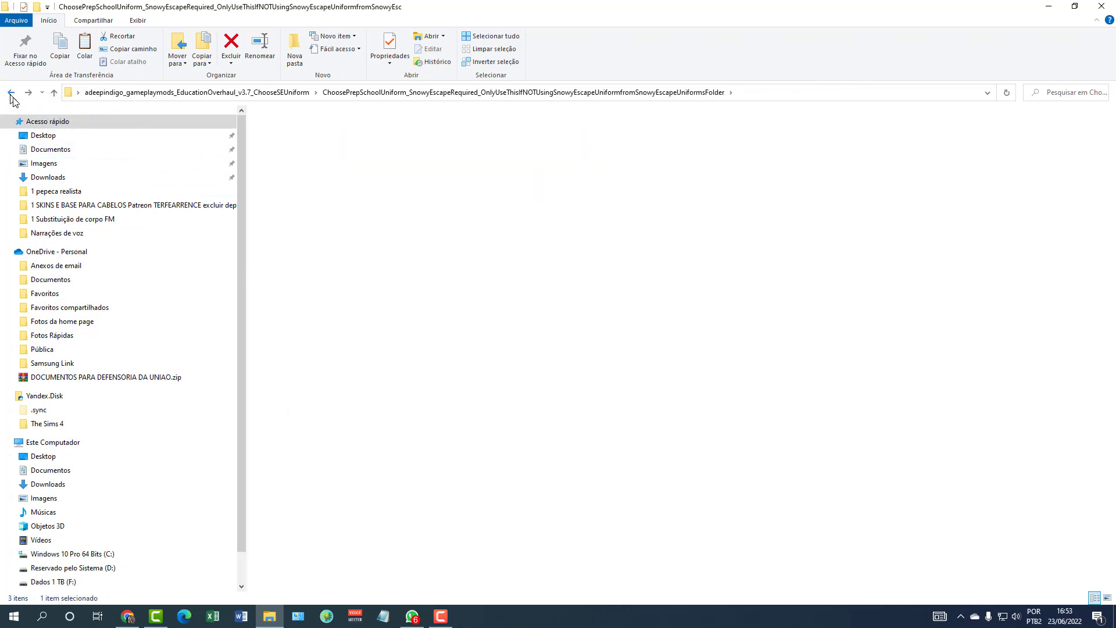
right_click(302, 220)
left_click(344, 304)
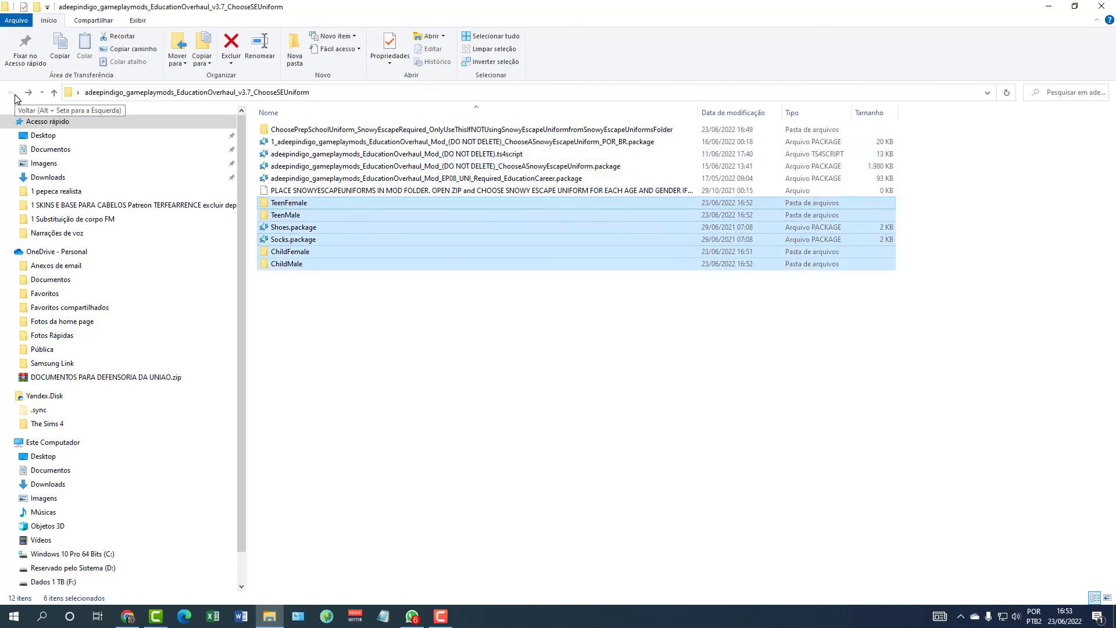
Delete the ChoosePrepSchoolUniform_SnowyEscapeRequired folder and the PLACE SNOWYESCAPEUNIFORMS note file from the main mod folder.
left_click(317, 158)
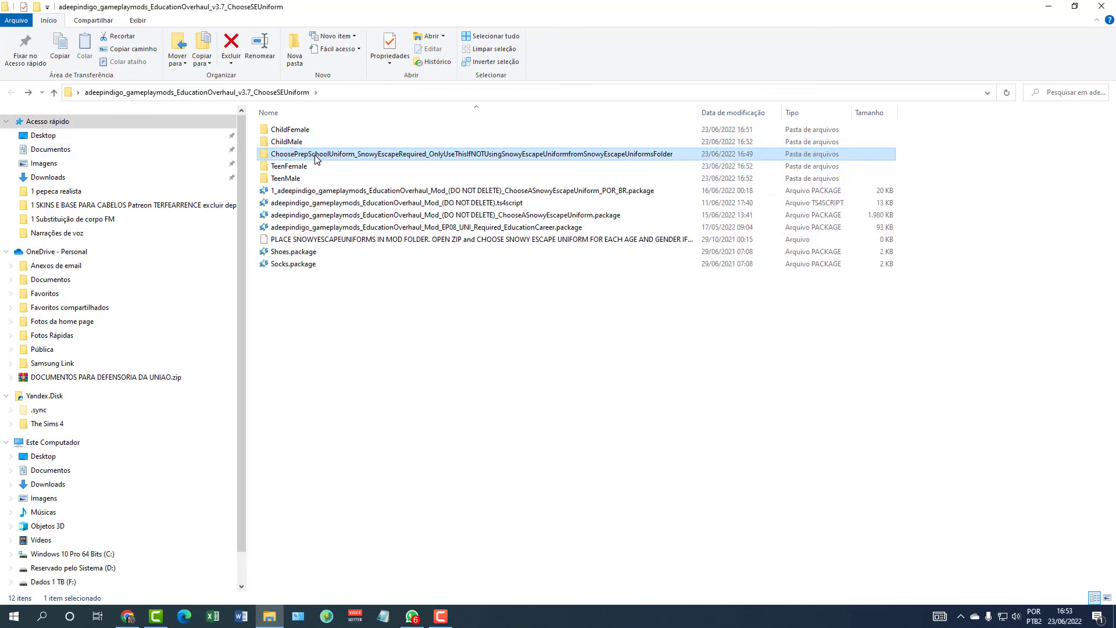
right_click(317, 157)
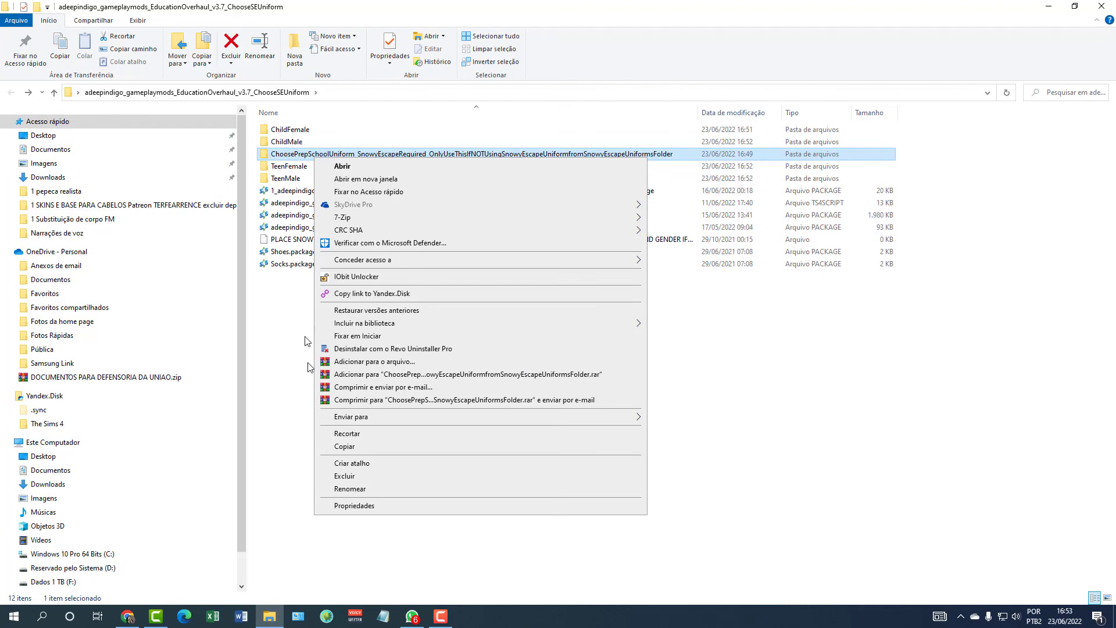
left_click(349, 476)
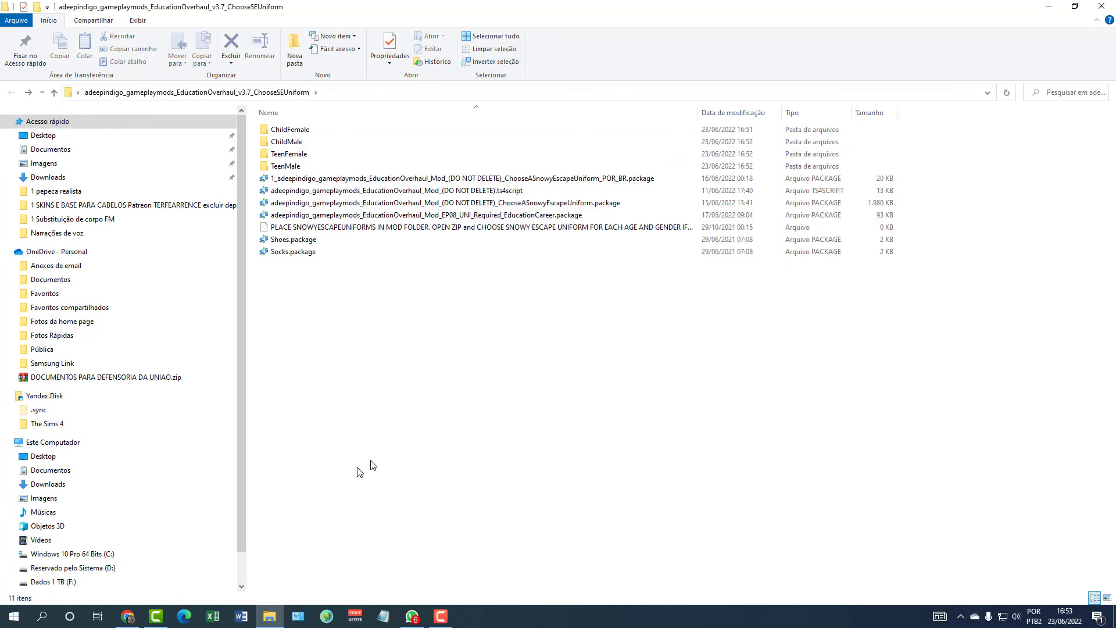
left_click(357, 181)
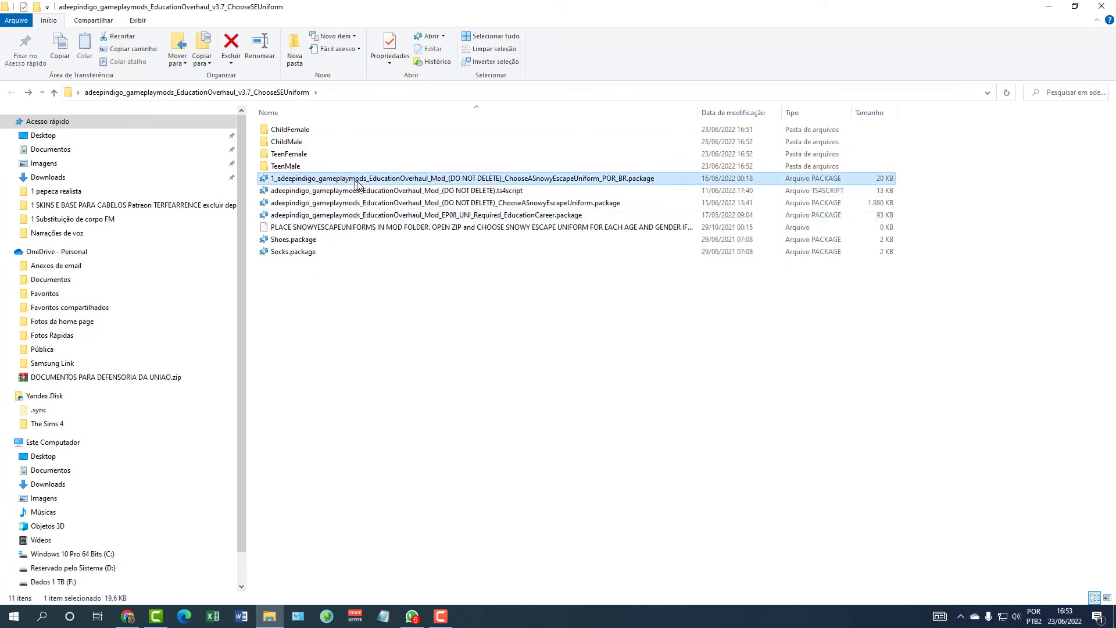
left_click(363, 226)
right_click(361, 228)
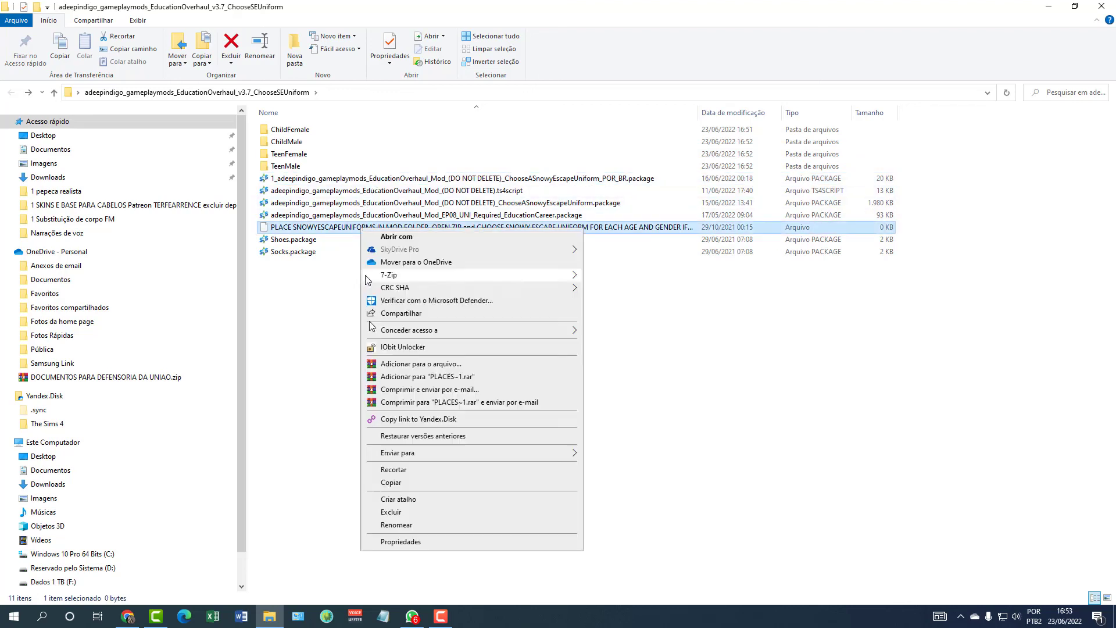
left_click(391, 512)
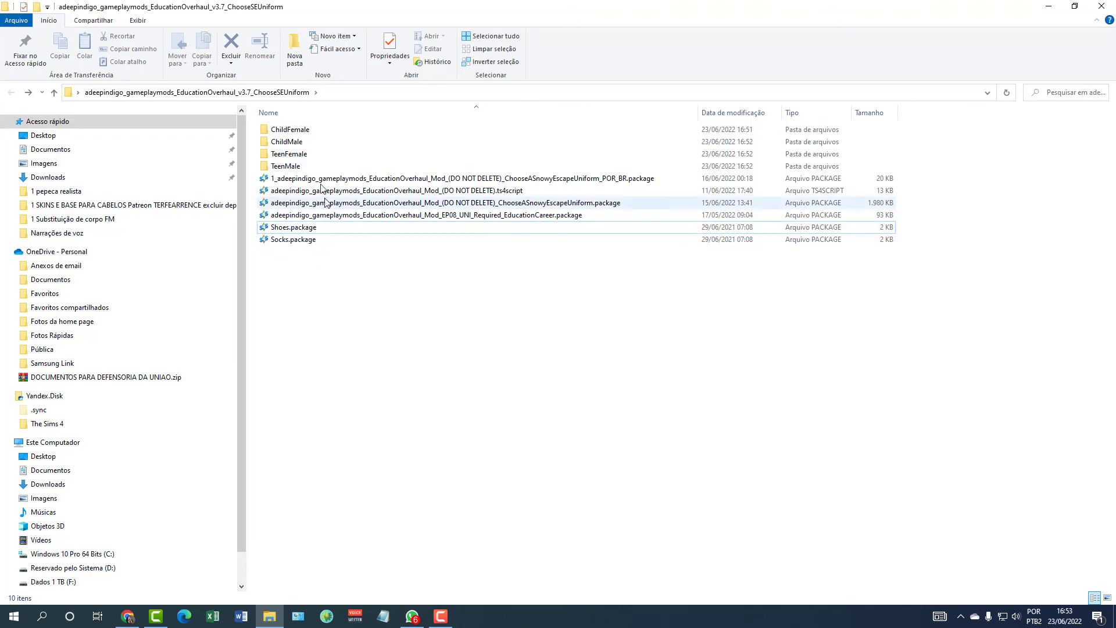
Check the contents of the ChildFemale and ChildMale folders in the main mod folder.
left_click(314, 129)
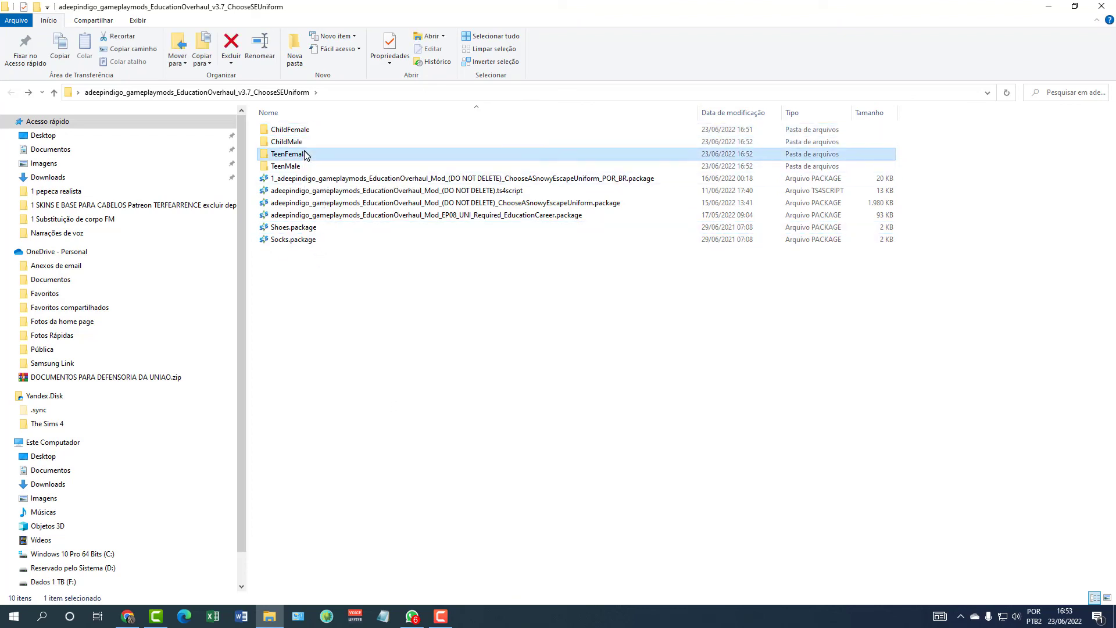
left_click(293, 166)
double_click(320, 129)
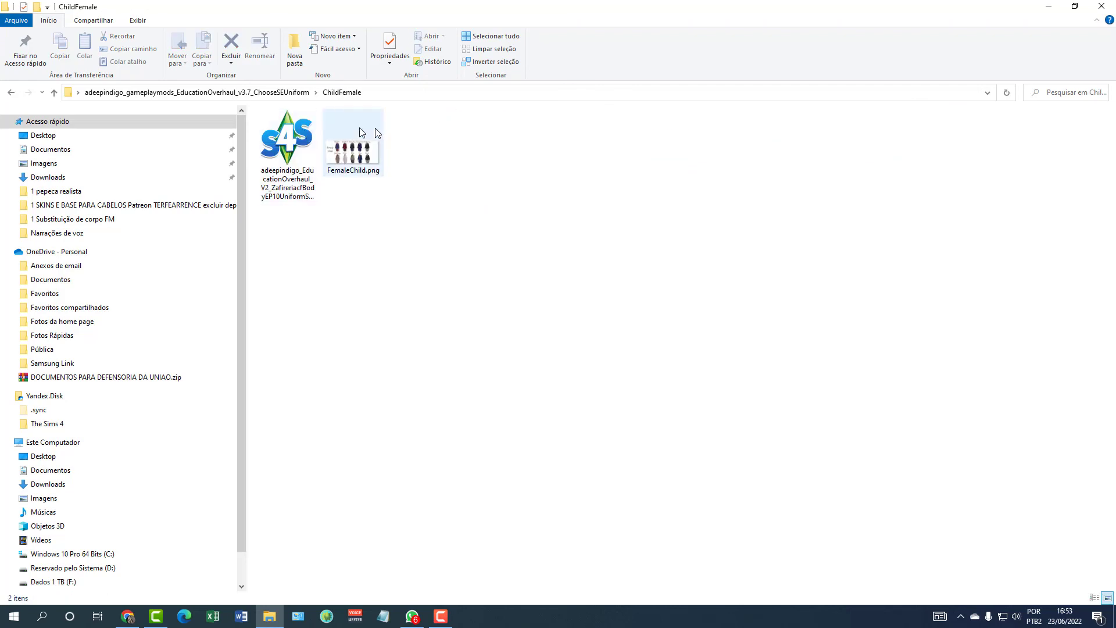
left_click(10, 92)
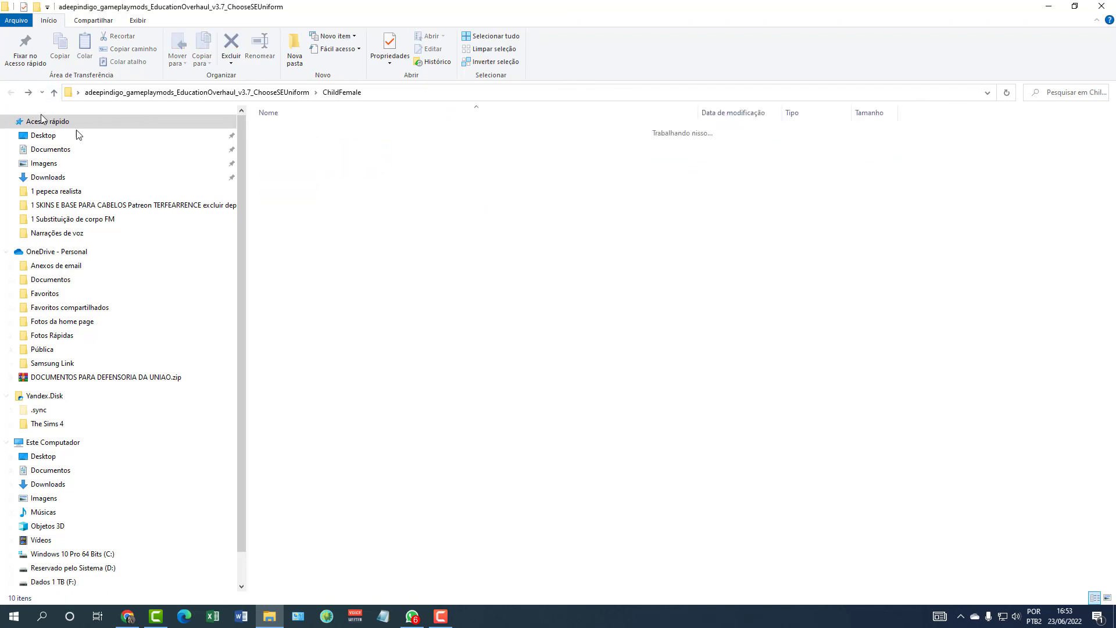
left_click(294, 142)
double_click(293, 142)
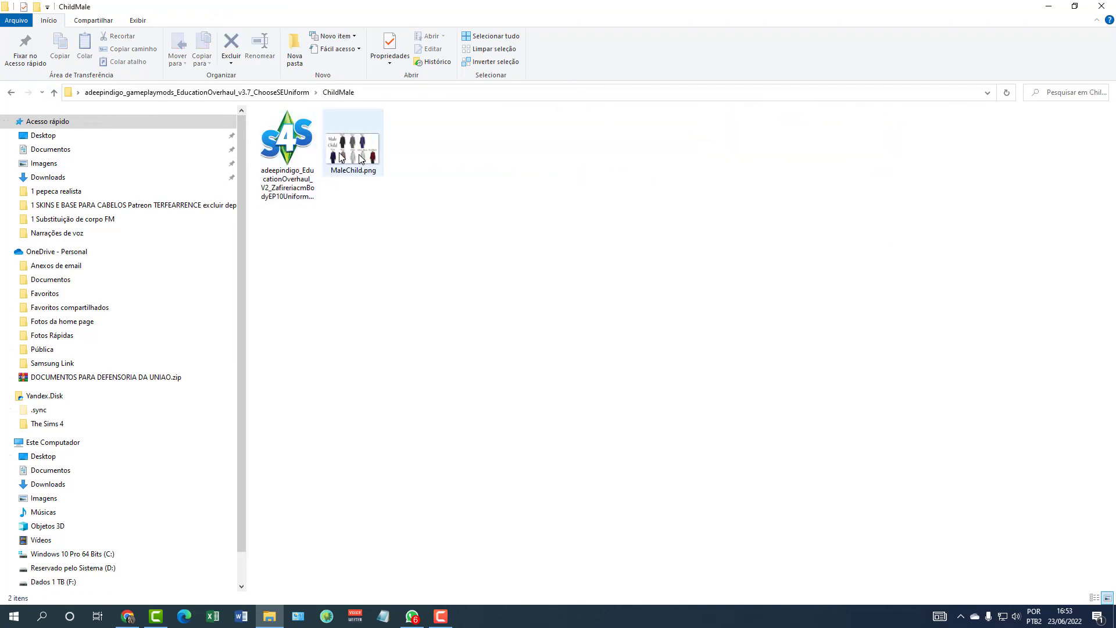
left_click(10, 92)
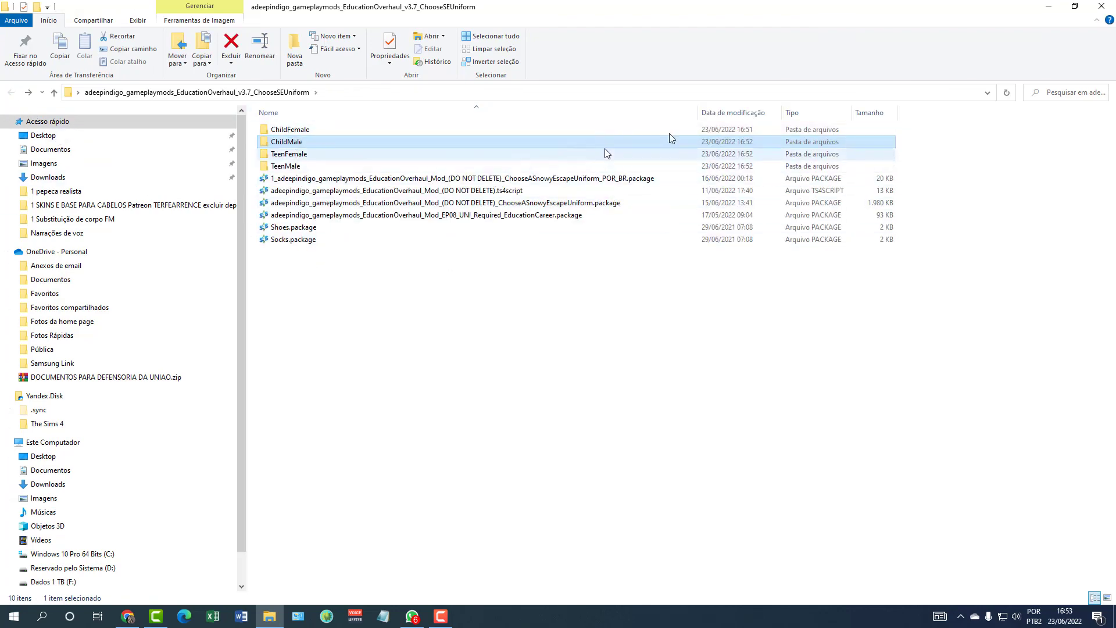
Close the mod folder and cut adeepindigo_gameplaymods_EducationOverhaul_v3.7_ChooseSEUniform from the desktop.
left_click(1102, 6)
right_click(358, 218)
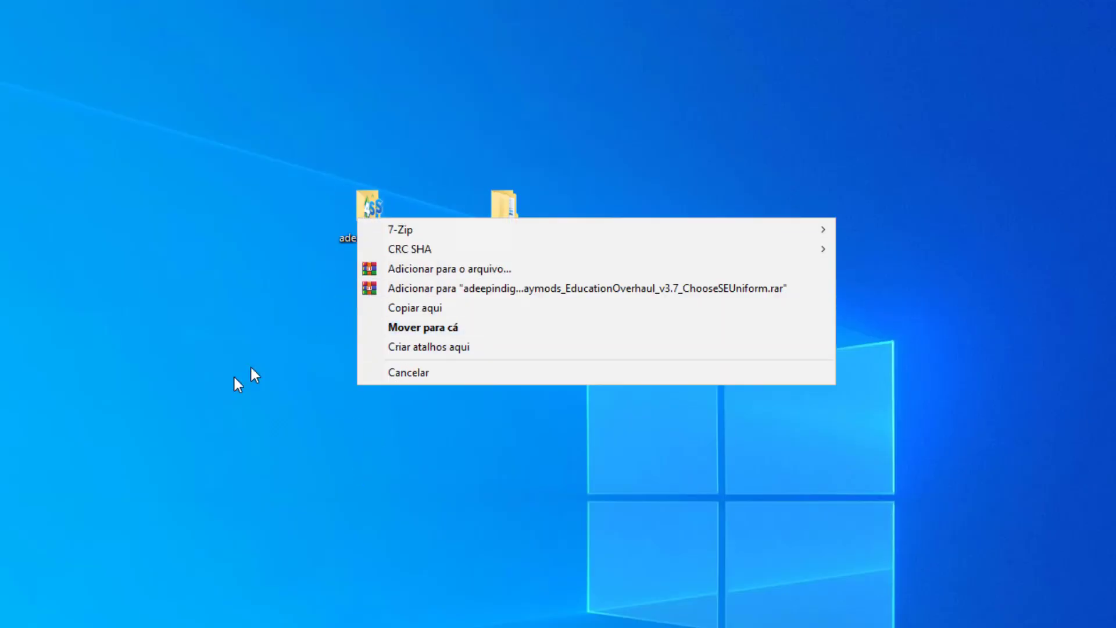
left_click(343, 225)
right_click(359, 214)
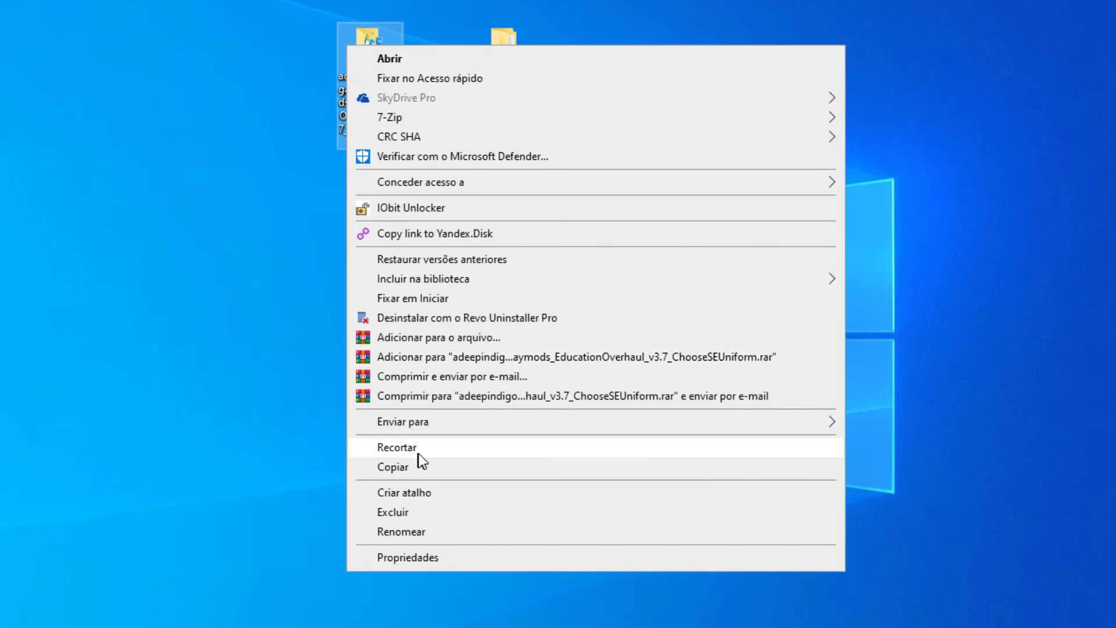
left_click(415, 451)
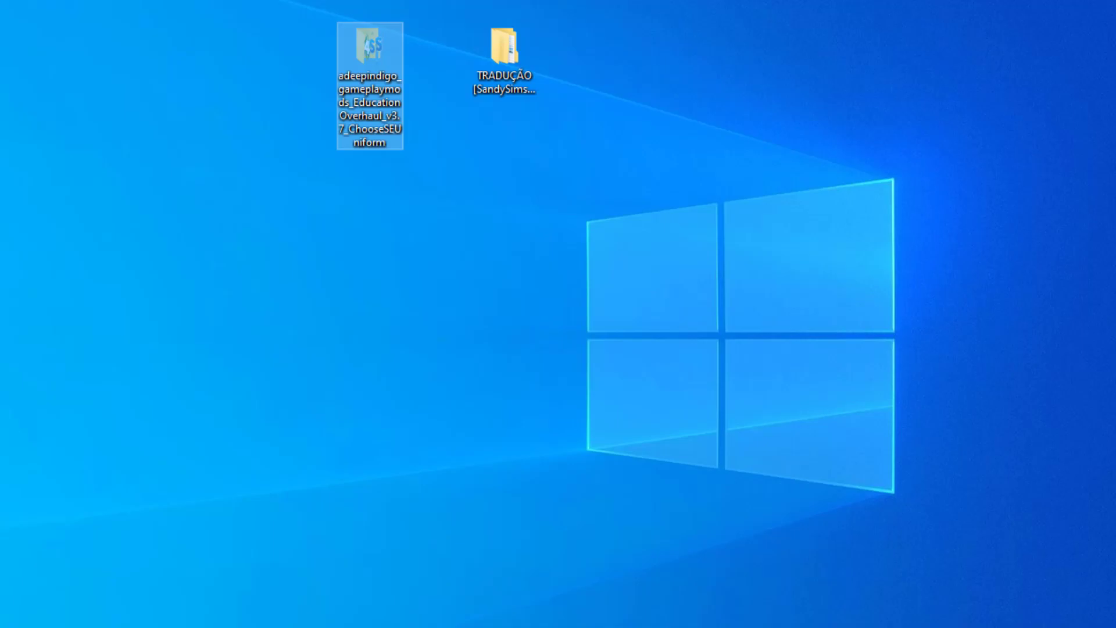
Paste the cut mod folder into Documents > Electronic Arts > The Sims 4 > Mods, check the folder list and minimize the window.
key("super+e")
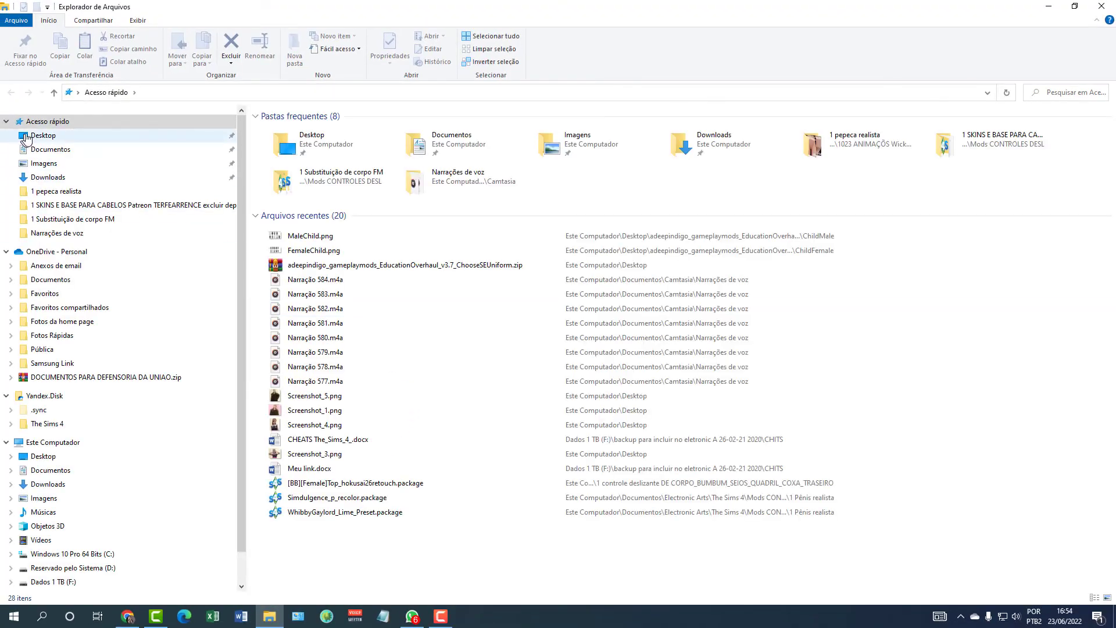
left_click(42, 151)
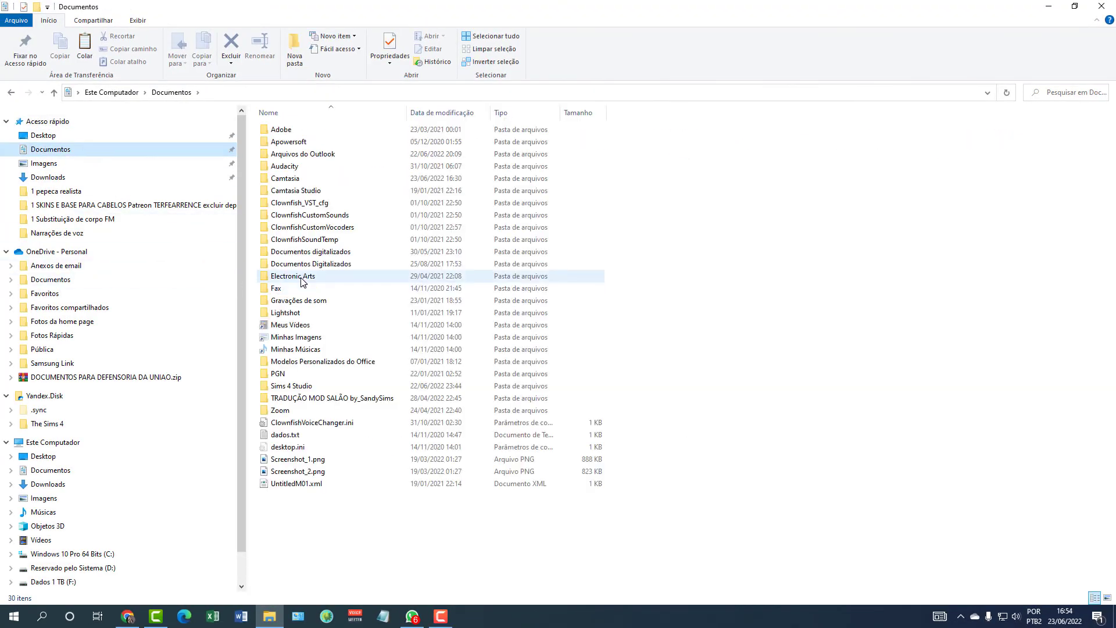
double_click(303, 277)
double_click(288, 130)
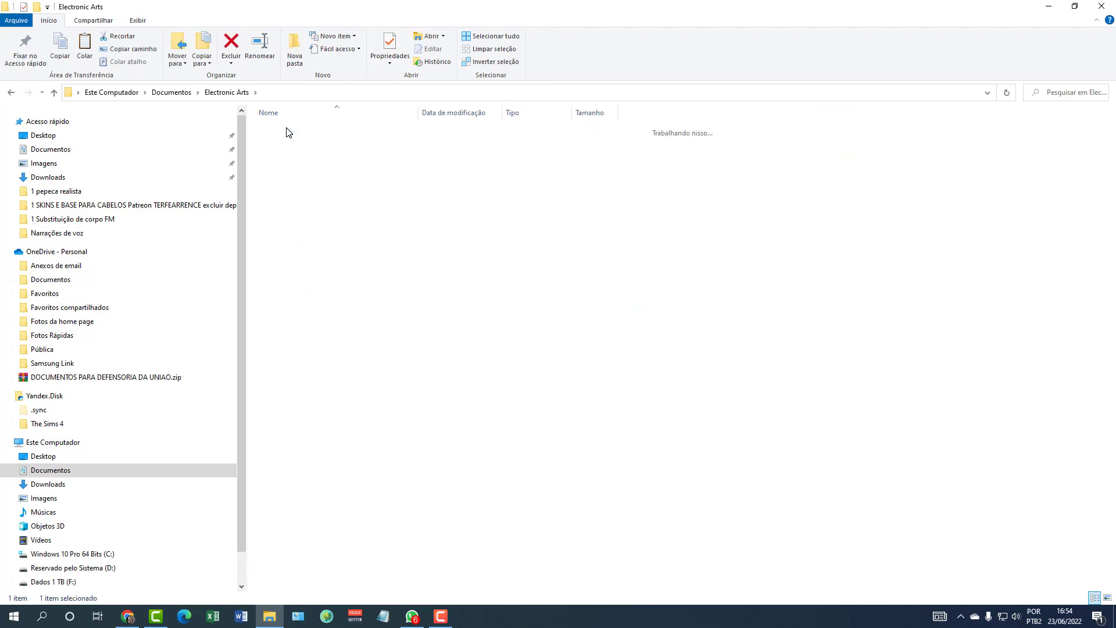
left_click(287, 216)
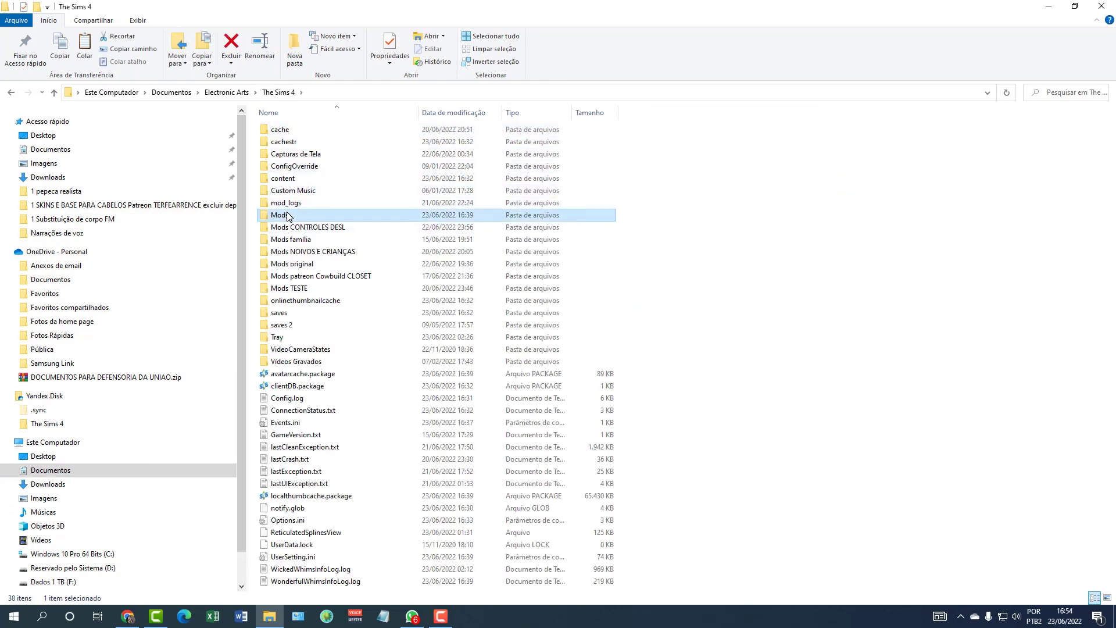
double_click(288, 215)
right_click(253, 196)
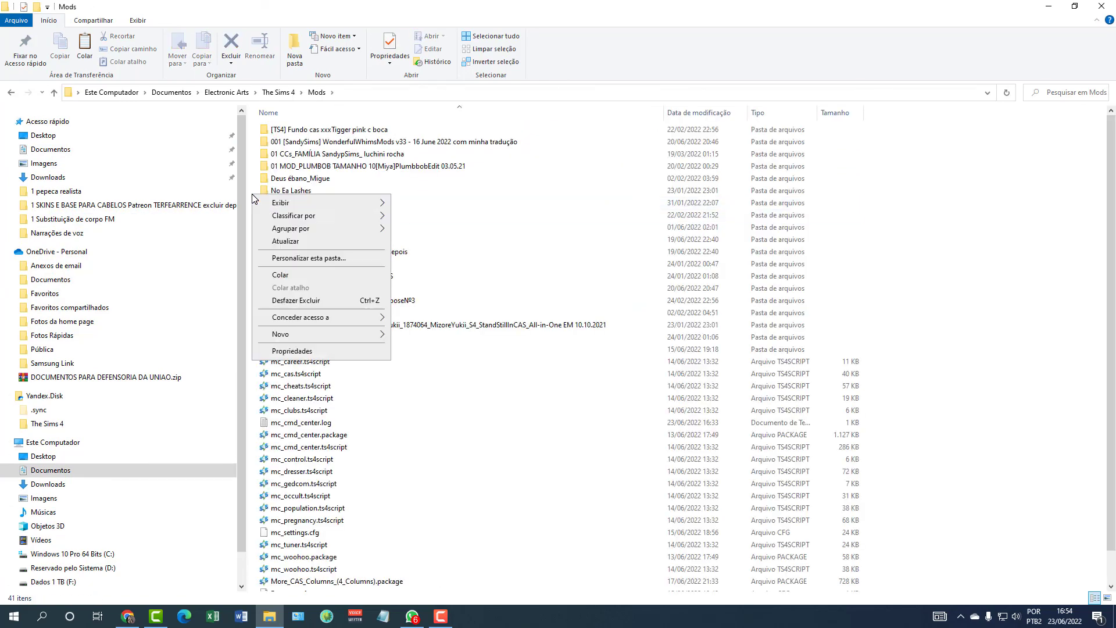
left_click(285, 275)
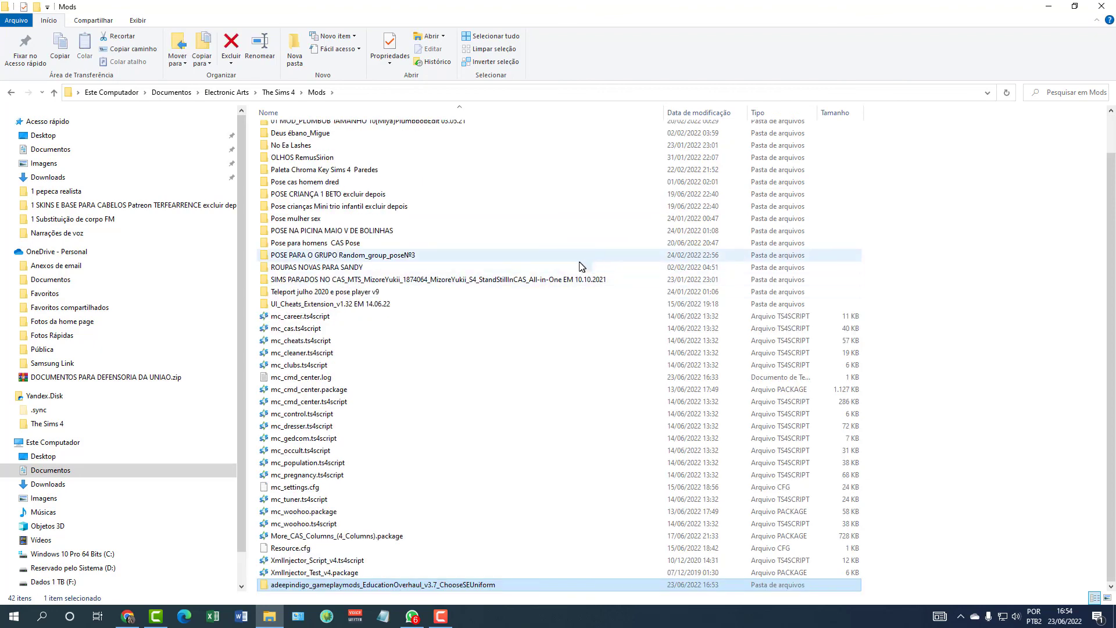
scroll(579, 267, "up", 2)
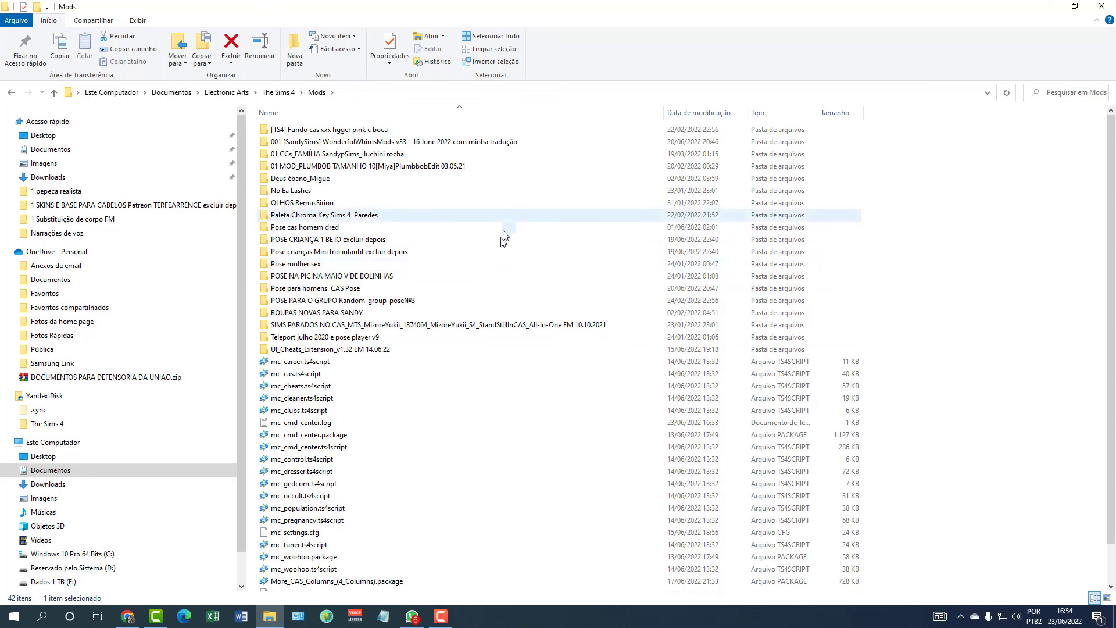
scroll(498, 238, "down", 2)
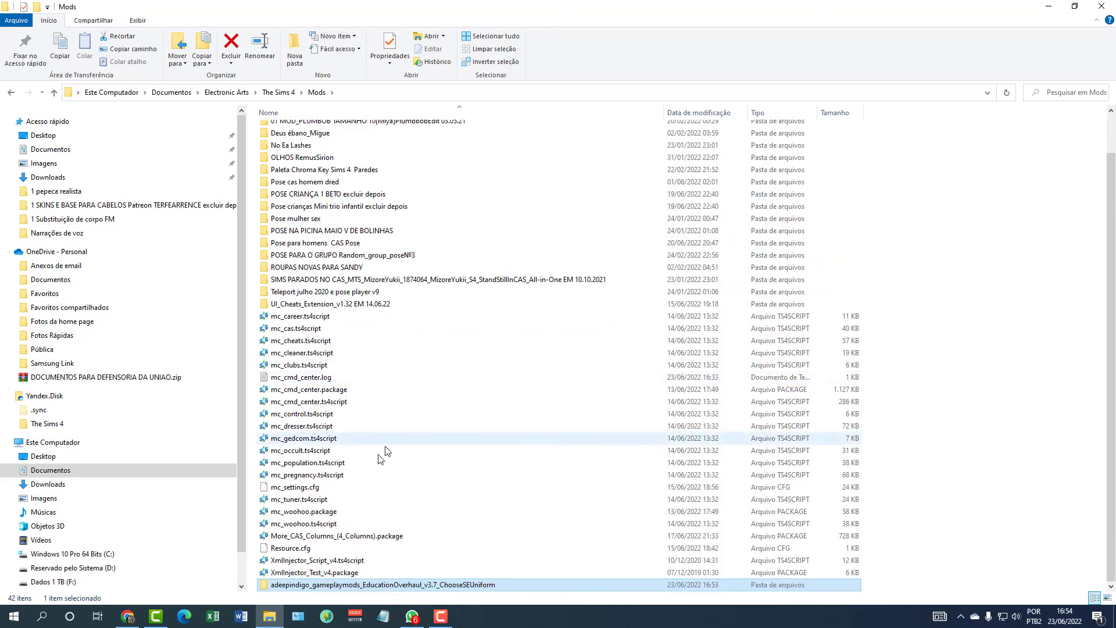
left_click(1049, 6)
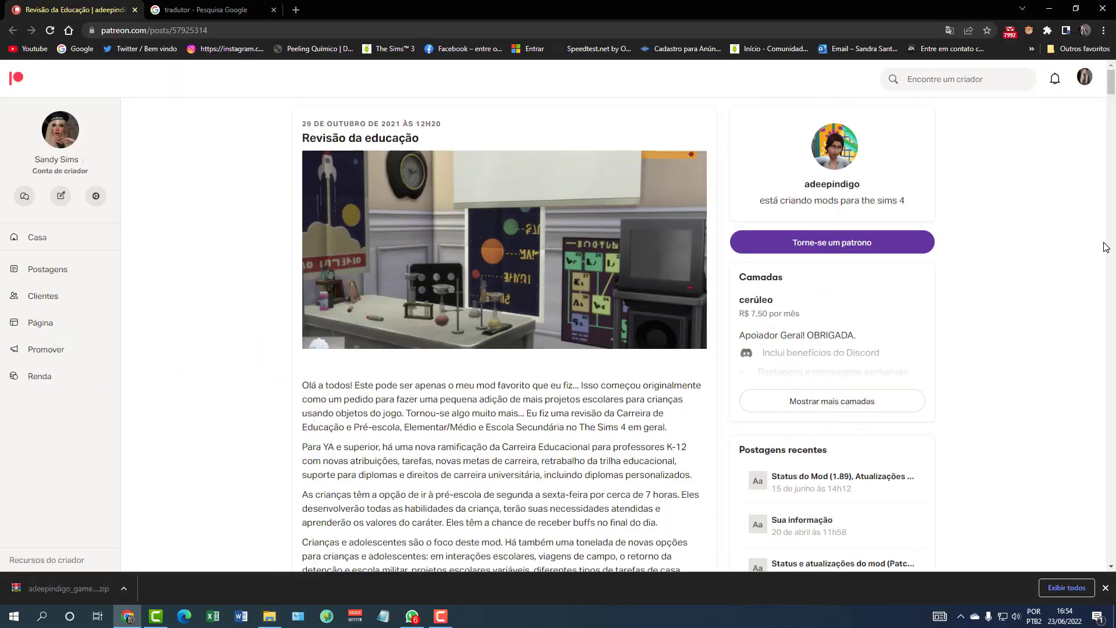